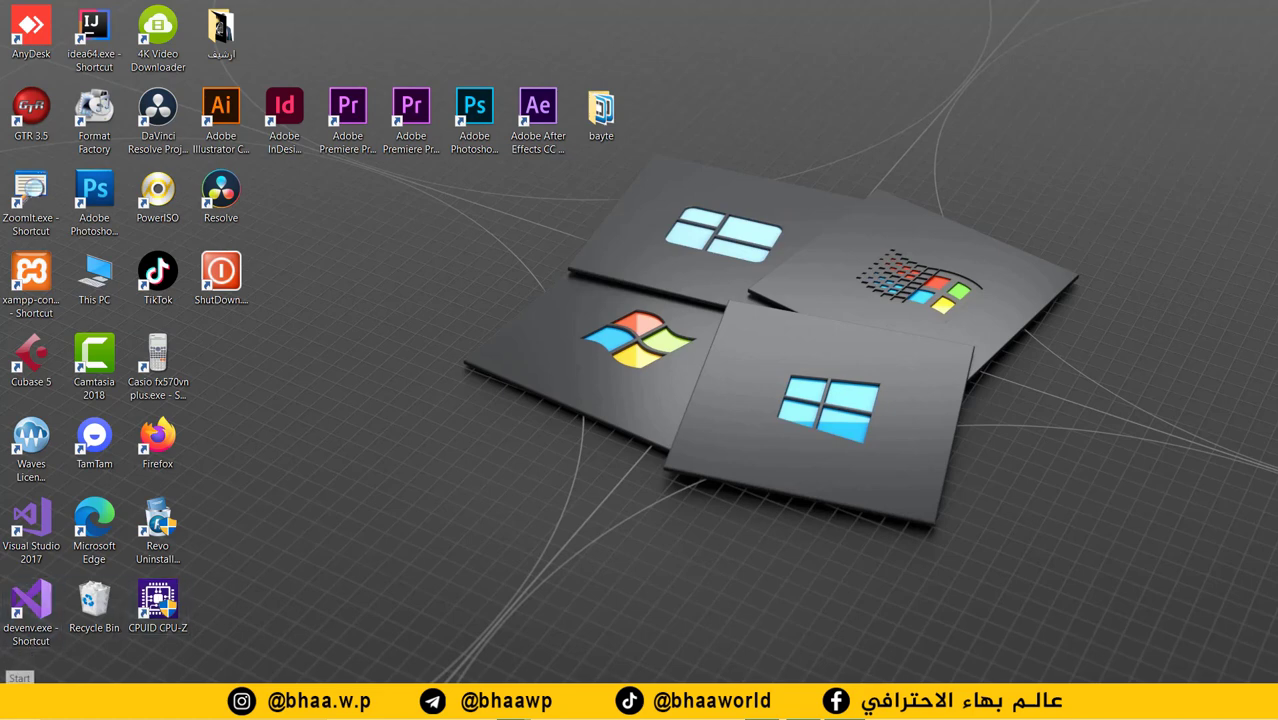
# Step: Examine the Sleep, Shut down and Restart options in the Start menu's power choices, and close it
pyautogui.click(22, 700)
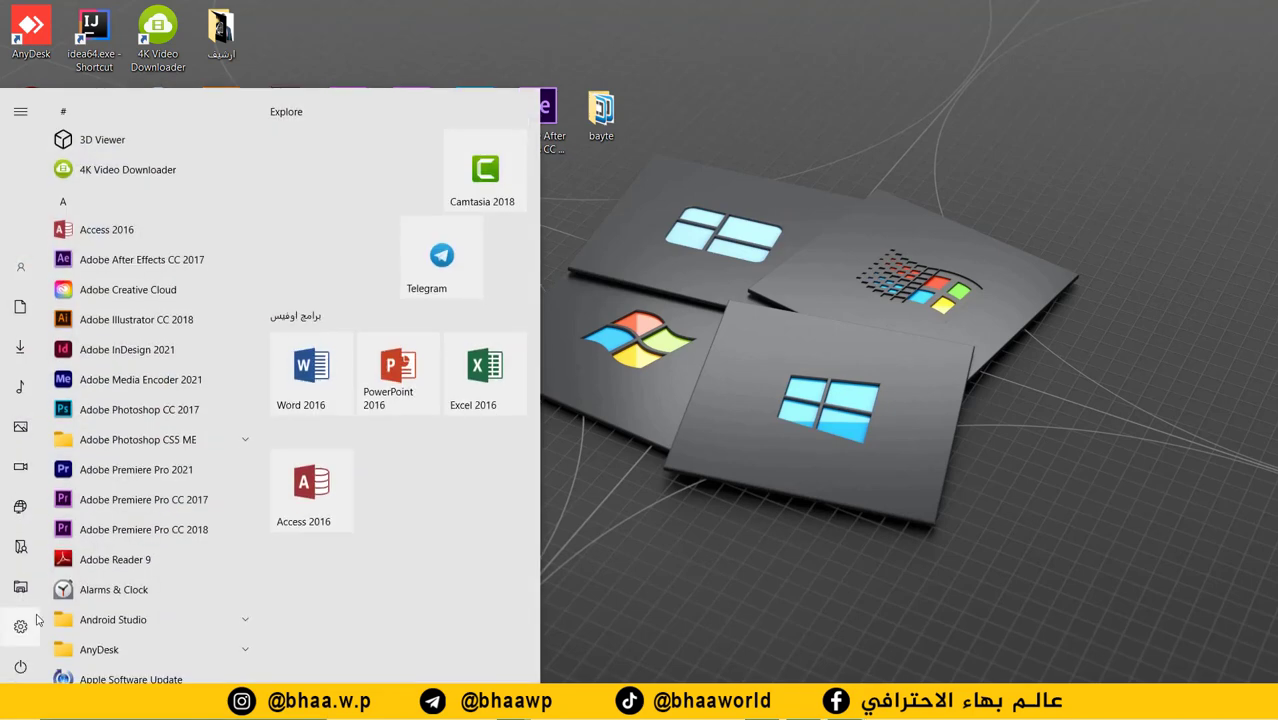
pyautogui.click(40, 667)
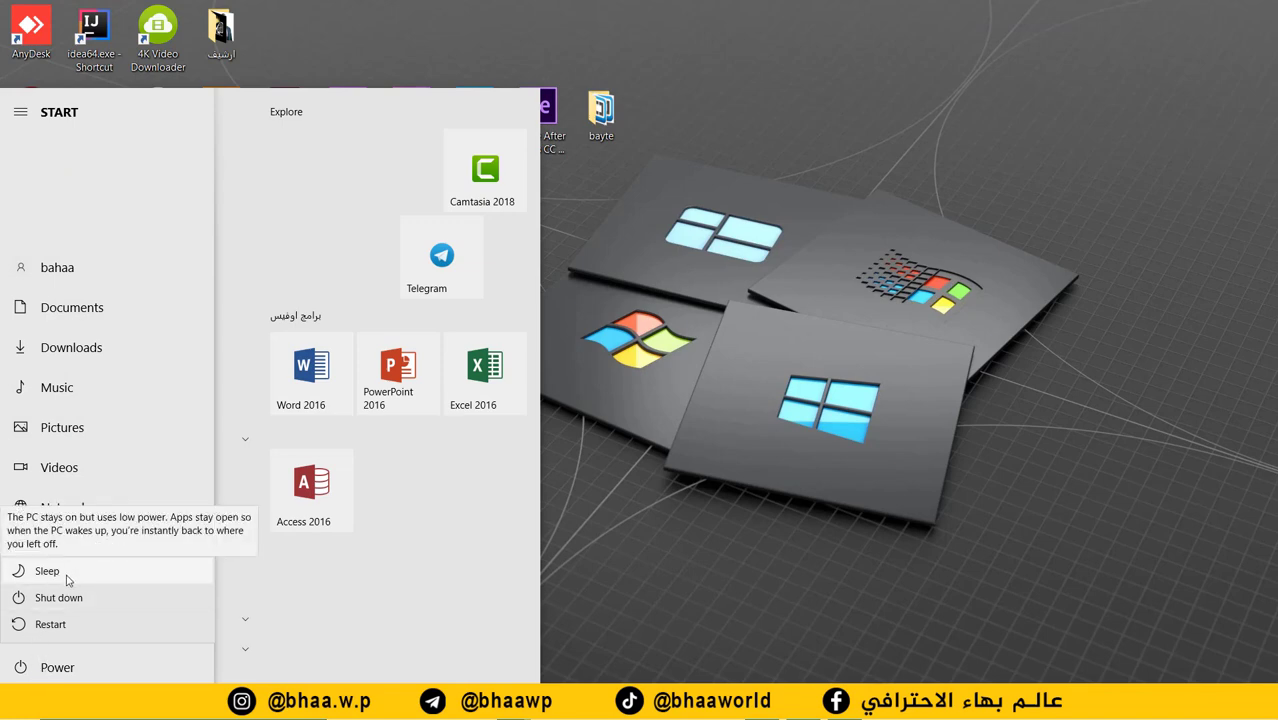
pyautogui.press('Escape')
pyautogui.click(790, 247)
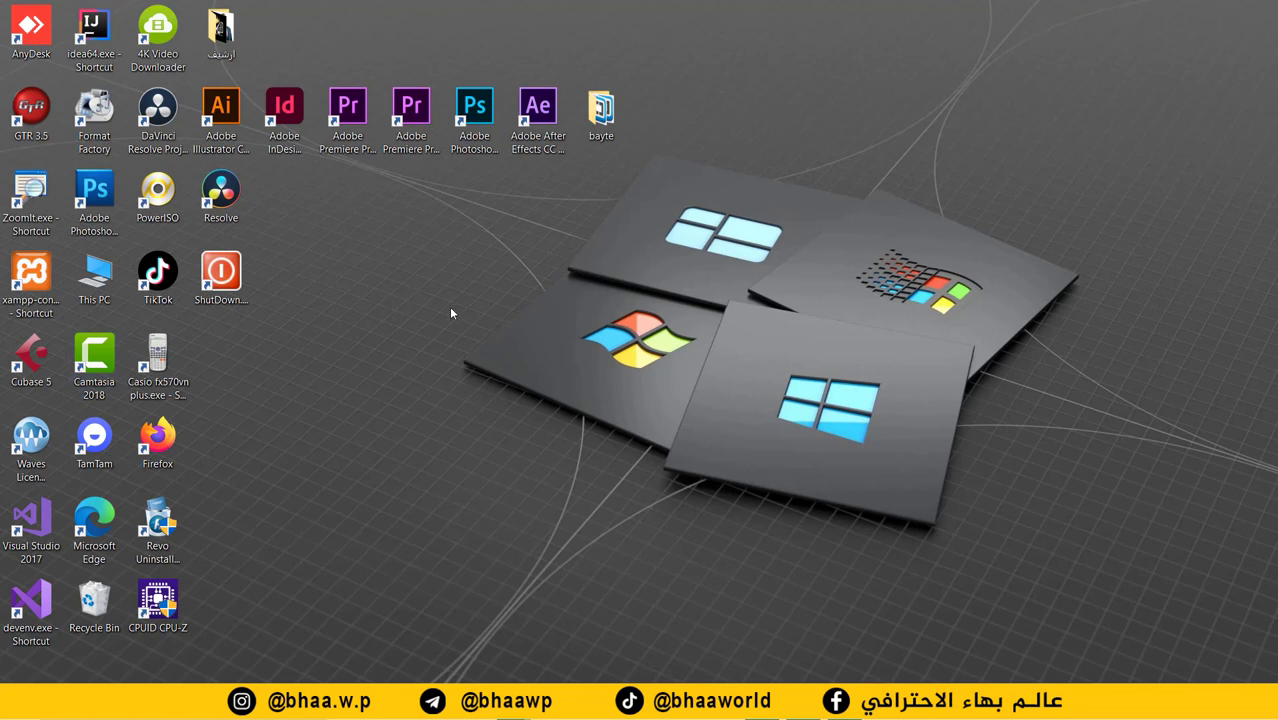
# Step: Create a desktop shortcut named Lock with the location Rundll32.exe user32.dll,LockWorkStation
pyautogui.rightClick(411, 351)
pyautogui.moveTo(505, 550)
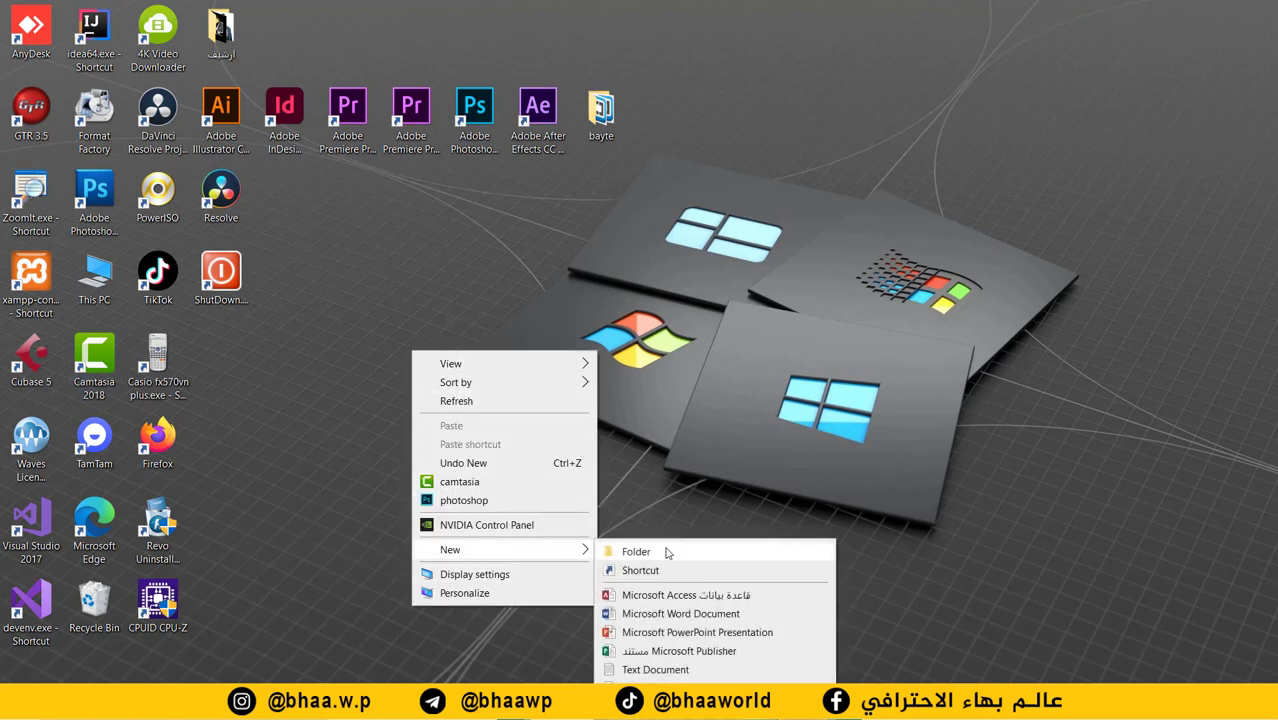
pyautogui.click(698, 572)
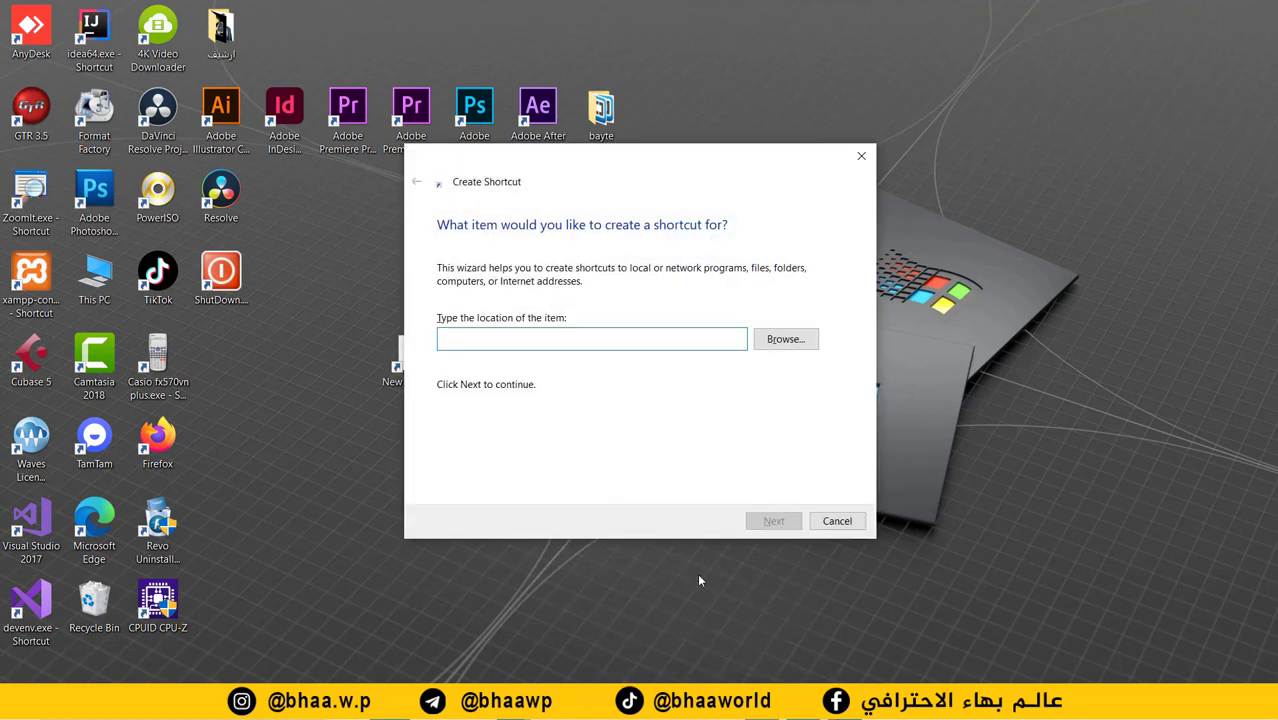
pyautogui.write('R')
pyautogui.press('BackSpace')
pyautogui.write('Rundll32.exe user32.dll,LockWorkStation')
pyautogui.hotkey('ctrl', 'a')
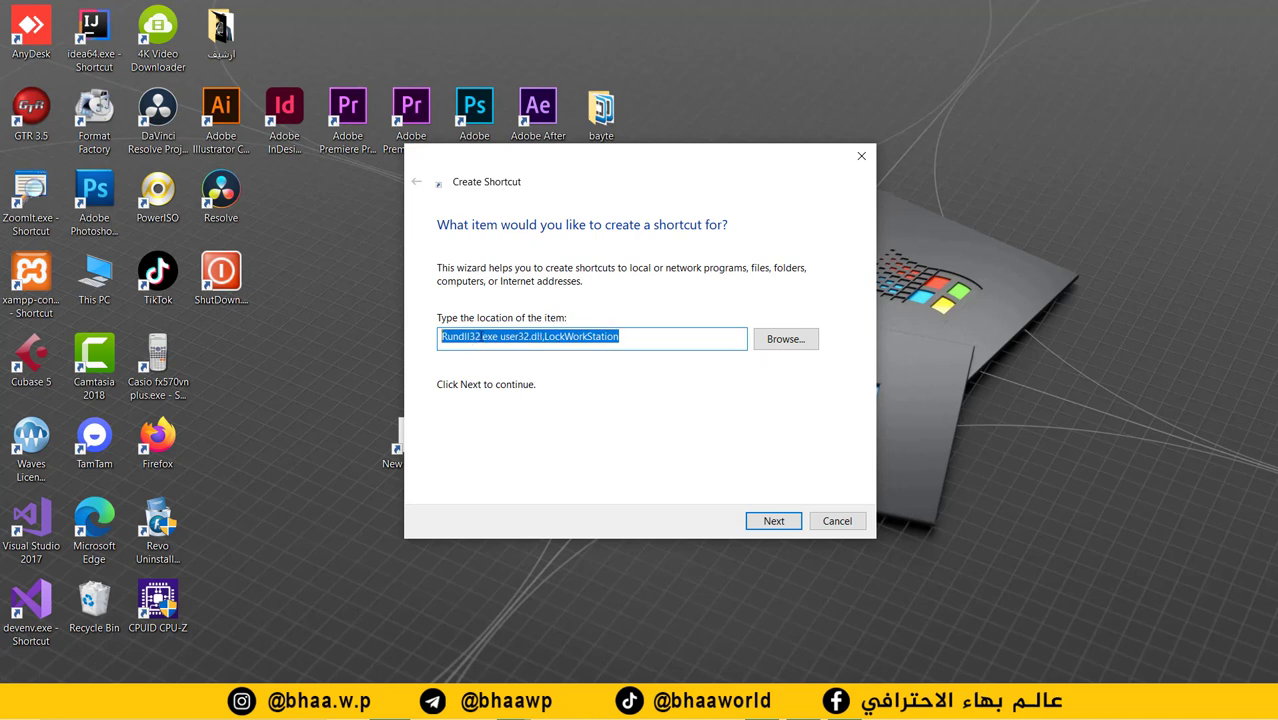
pyautogui.click(770, 521)
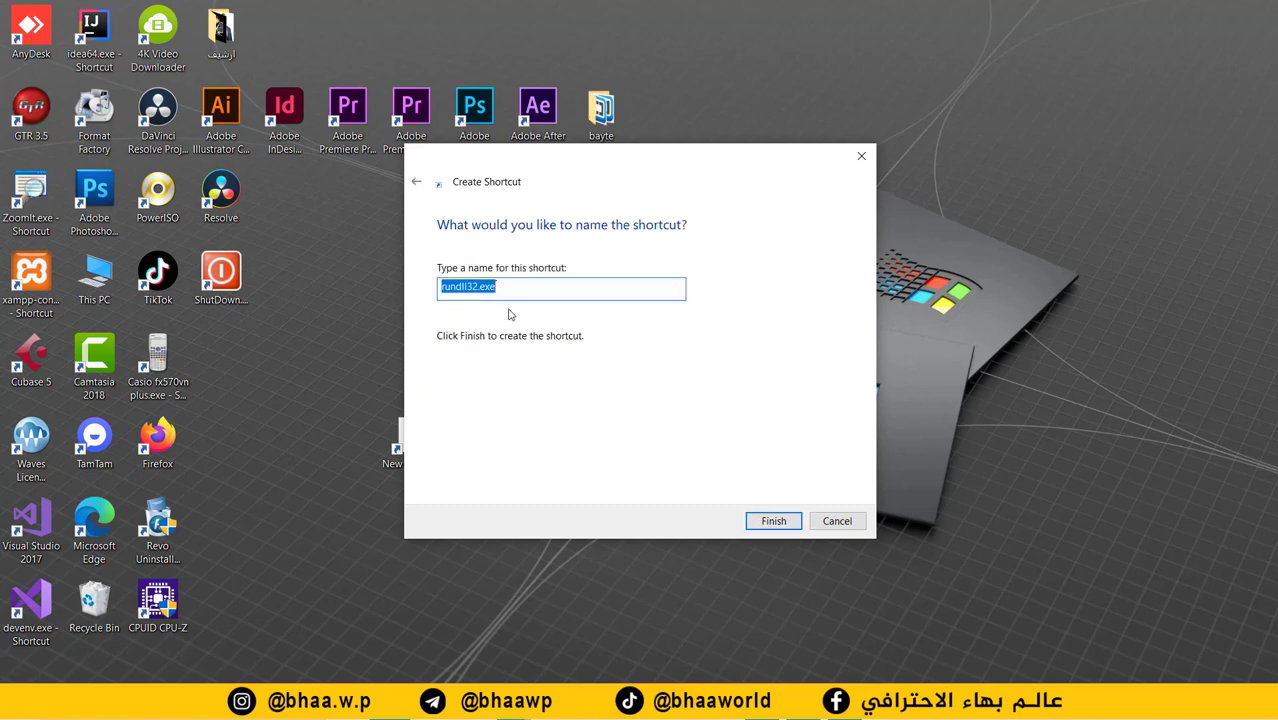
pyautogui.write('Lock')
pyautogui.click(758, 518)
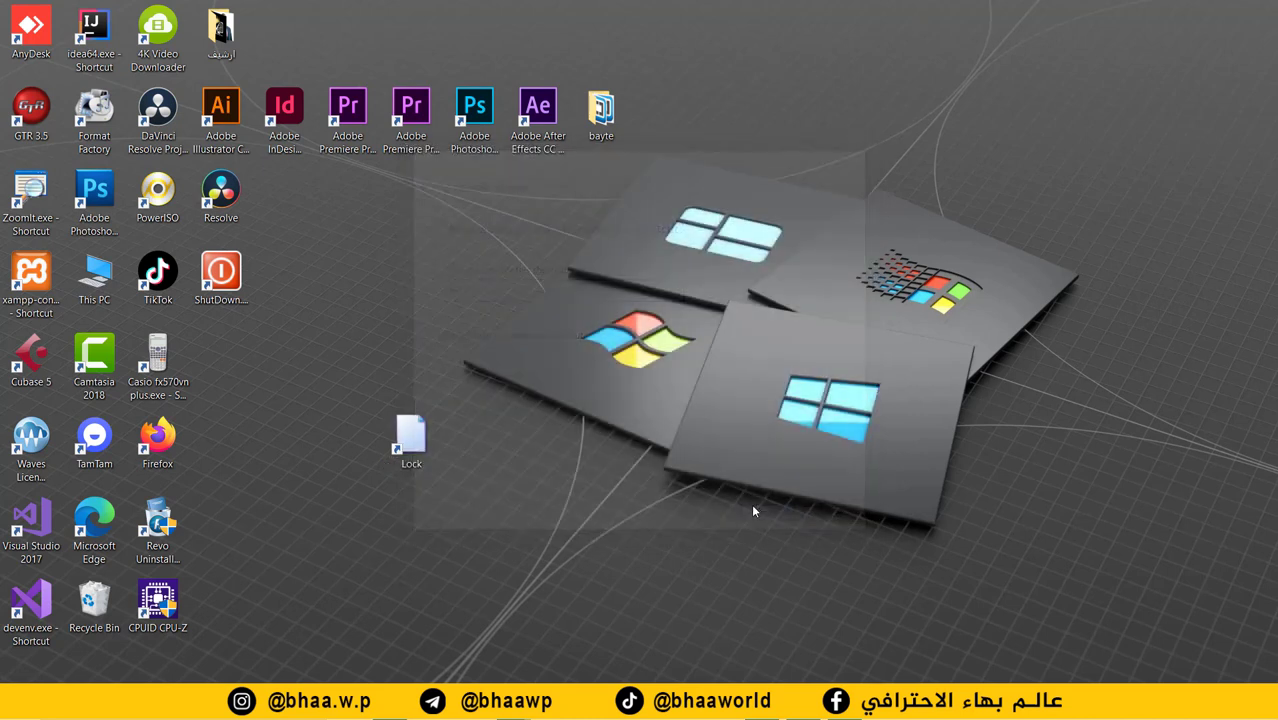
# Step: Move the Lock shortcut closer to the other desktop icons and run it to test locking the computer
pyautogui.moveTo(415, 440); pyautogui.dragTo(349, 448)
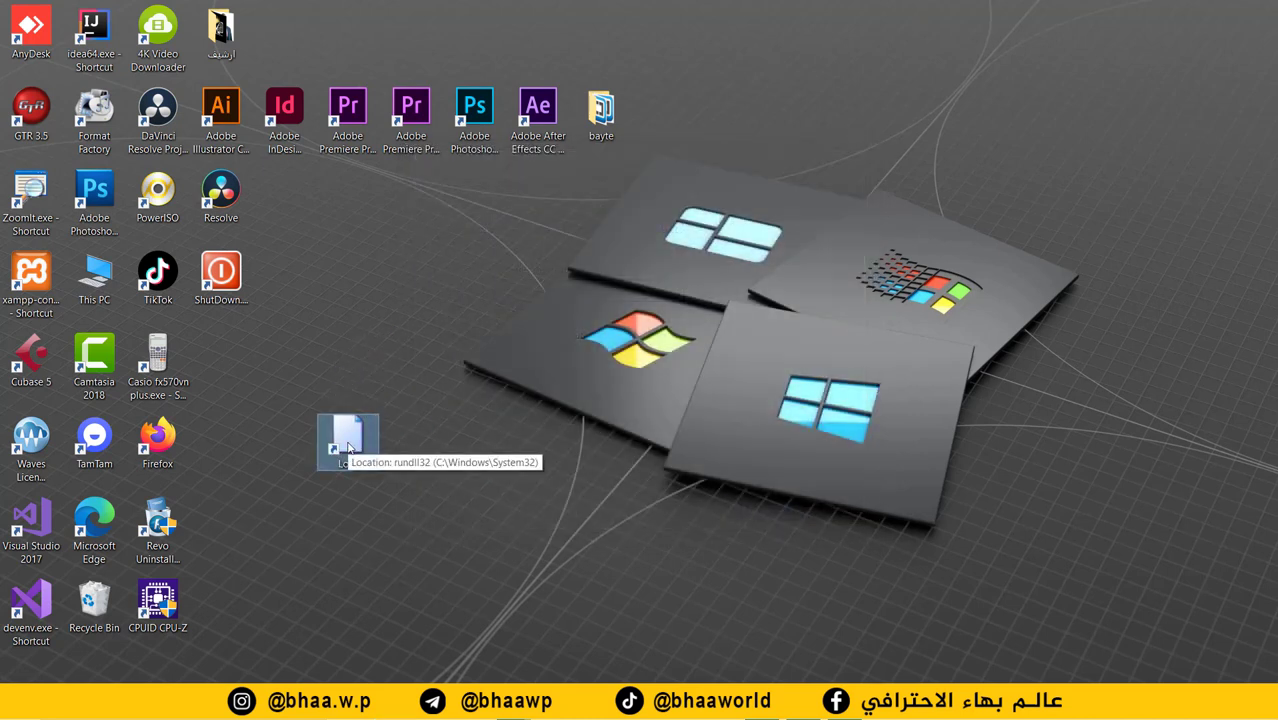
pyautogui.doubleClick(348, 447)
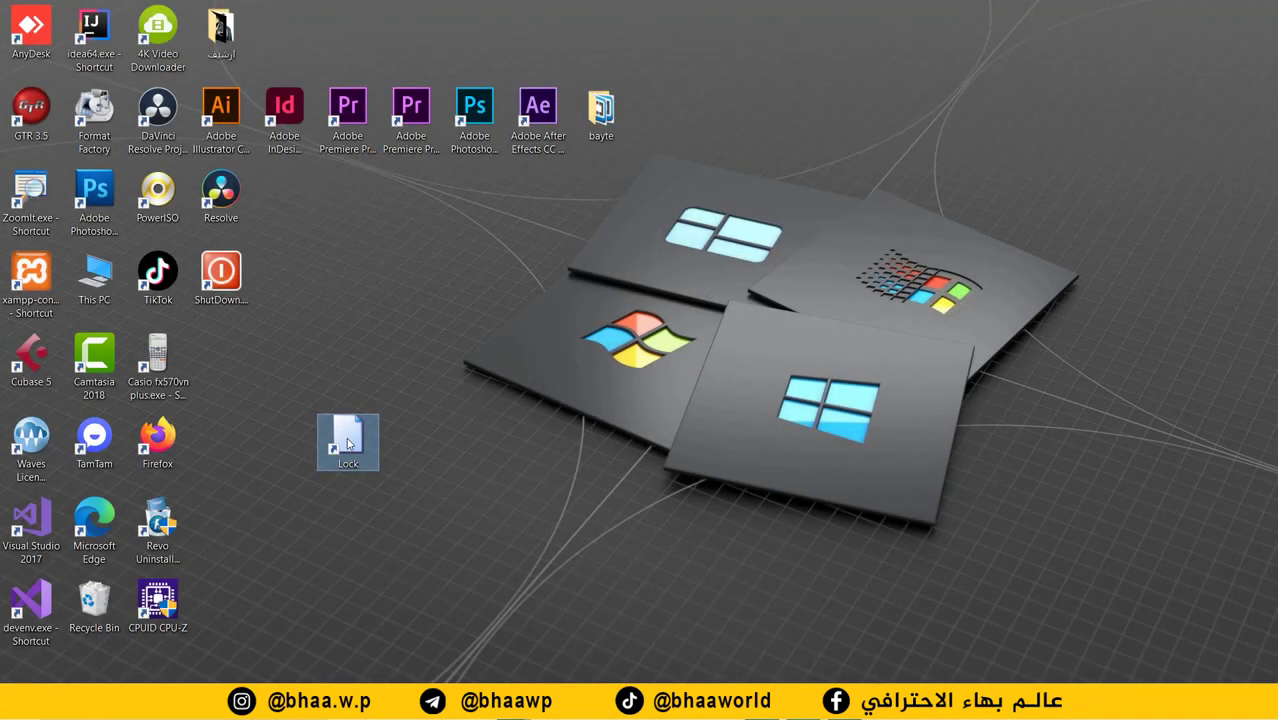
pyautogui.moveTo(350, 443)
pyautogui.mouseDown()
pyautogui.moveTo(314, 442)
pyautogui.moveTo(342, 440)
pyautogui.mouseUp()
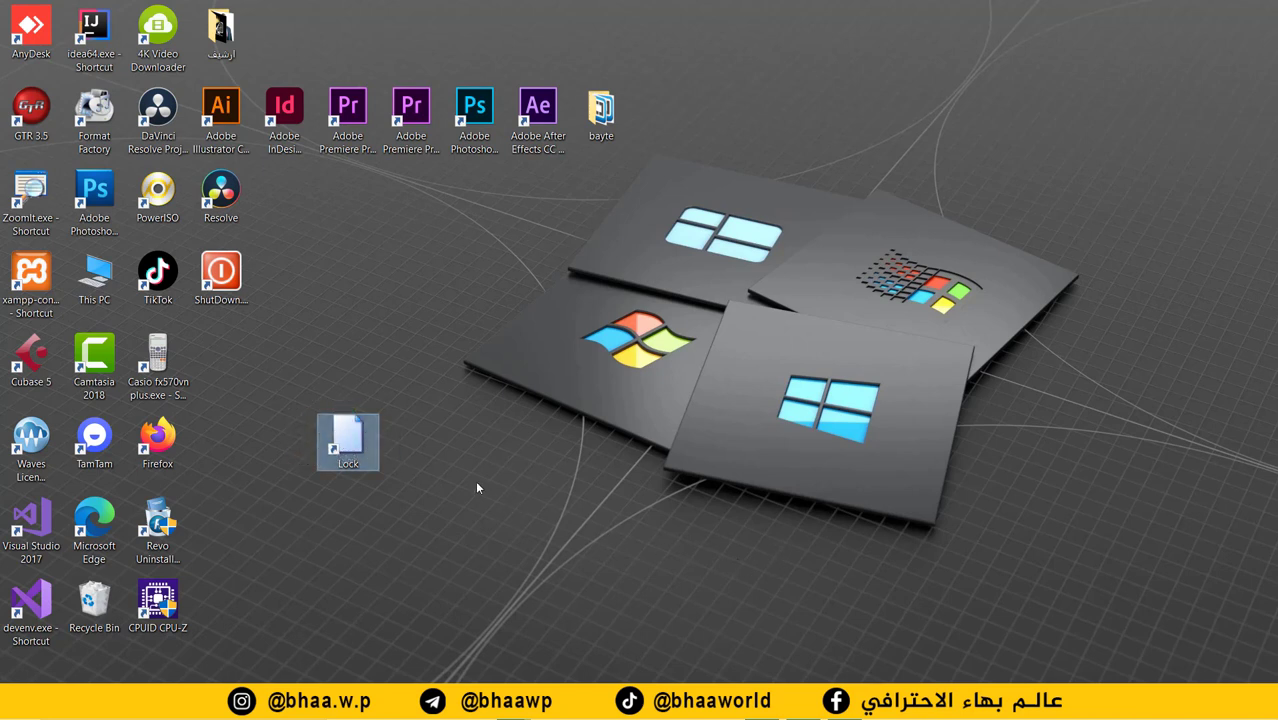
# Step: Switch to Chrome, search Google for iconfinder and open the Iconfinder website
pyautogui.click(570, 630)
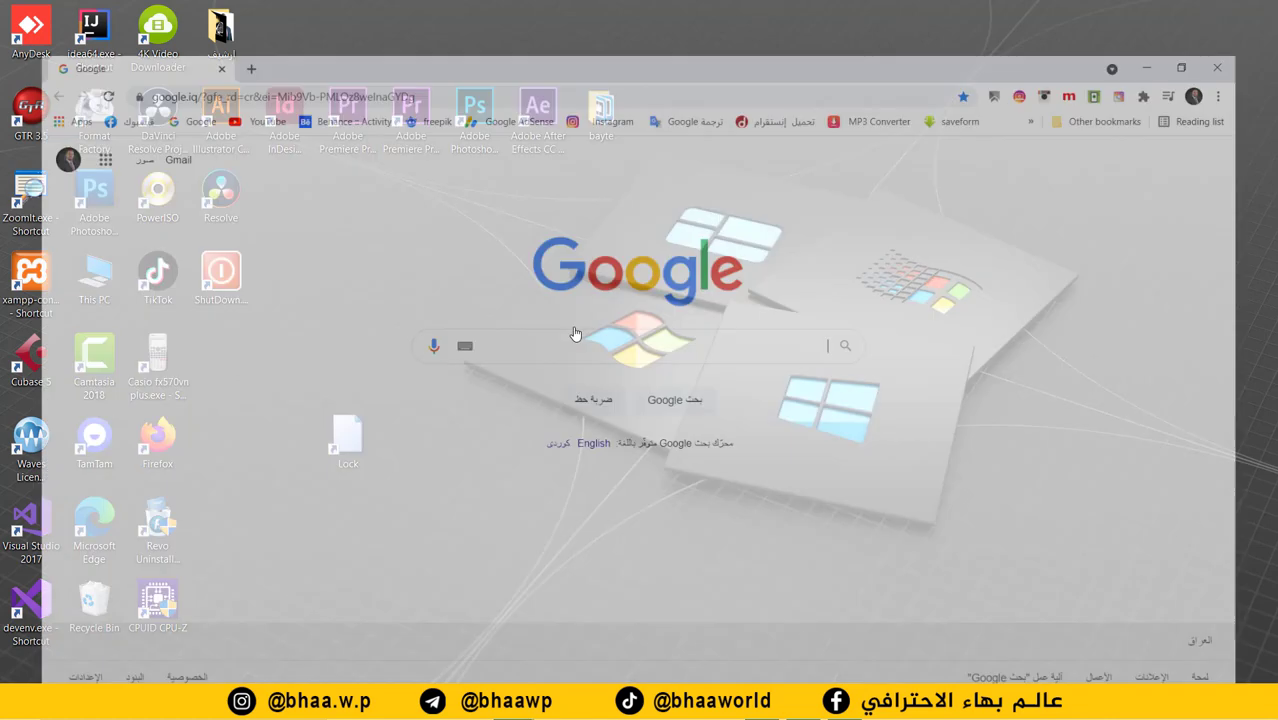
pyautogui.click(585, 321)
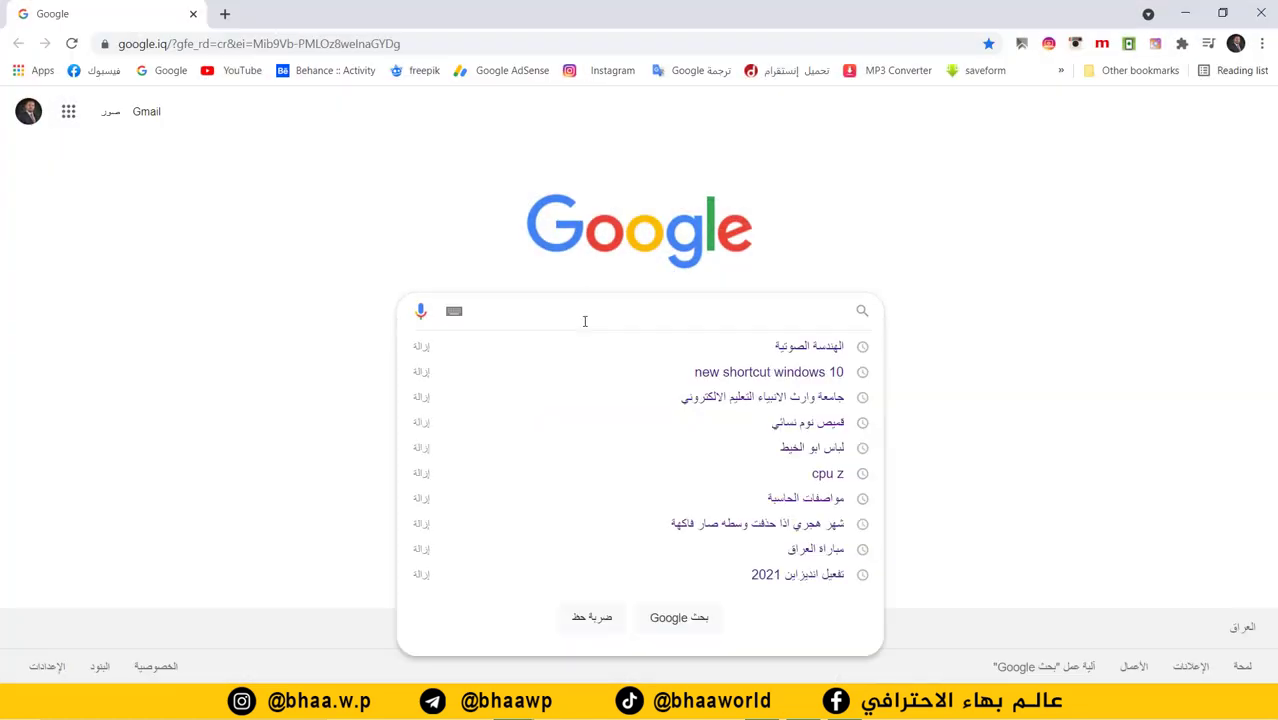
pyautogui.write('i')
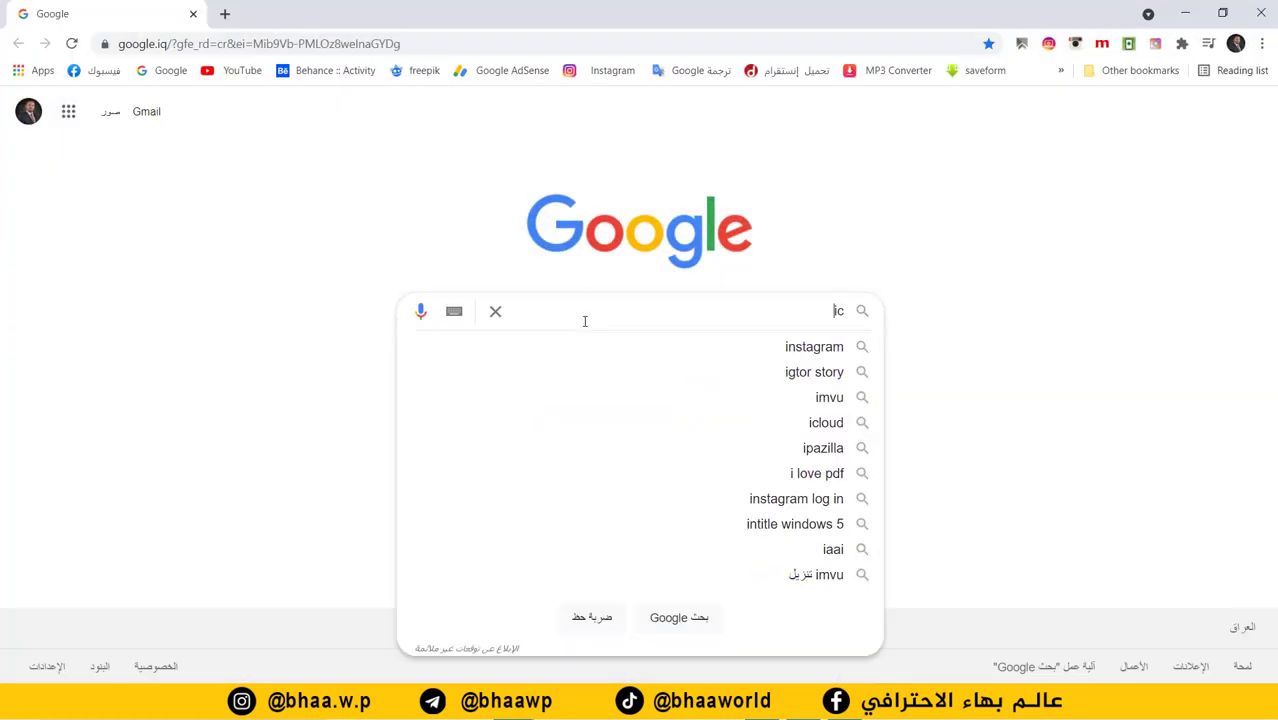
pyautogui.write('c')
pyautogui.press('Down')
pyautogui.press('Return')
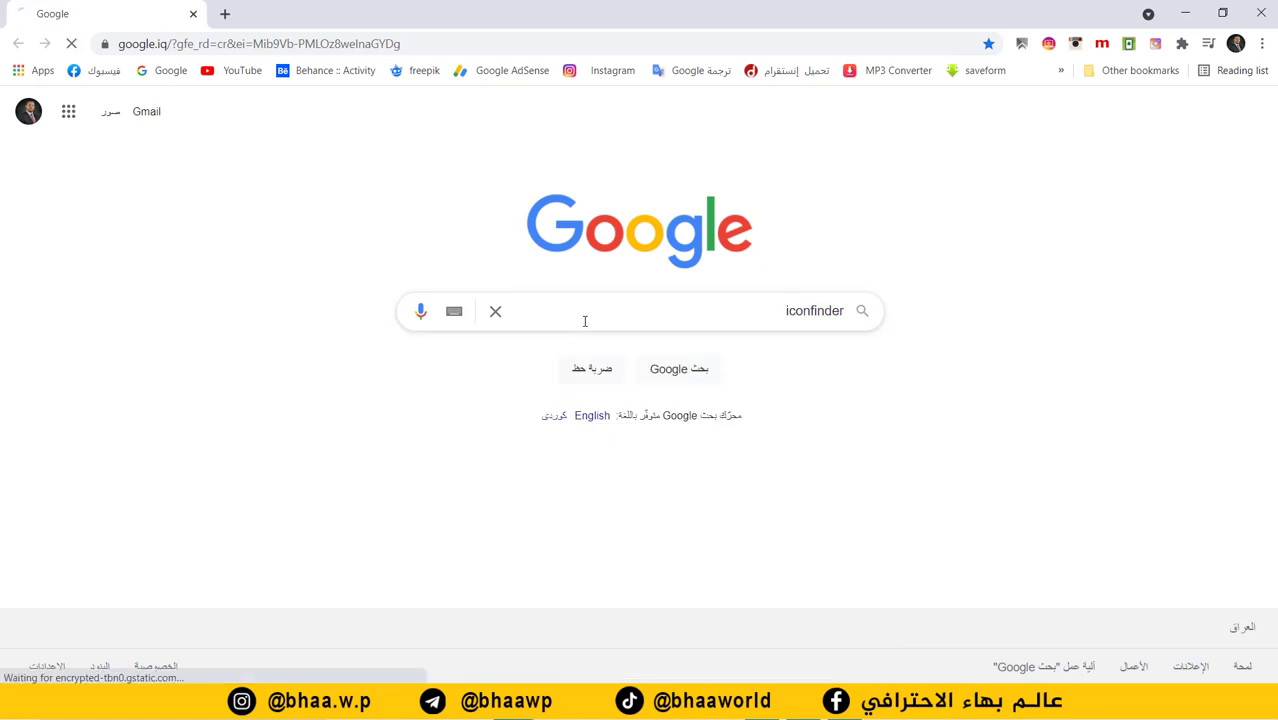
pyautogui.click(975, 277)
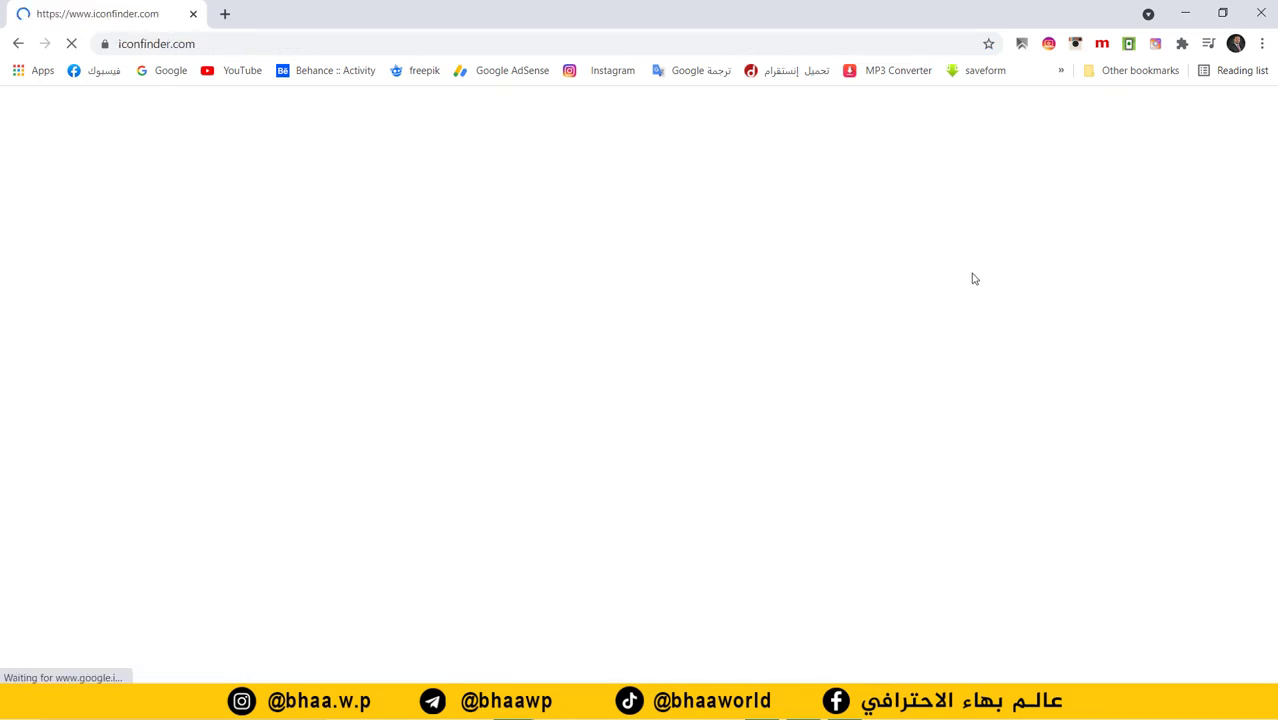
# Step: Search Iconfinder for lock icons and limit the results to free ones
pyautogui.write('lo')
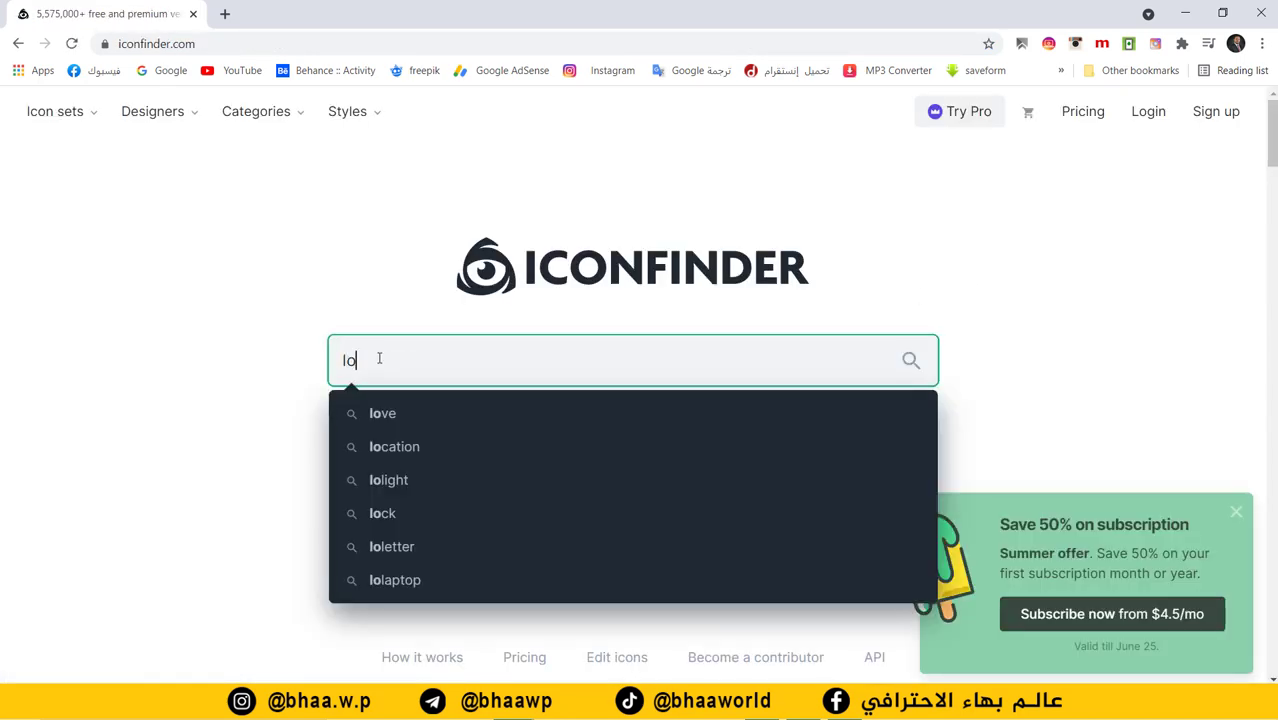
pyautogui.write('ck')
pyautogui.press('Return')
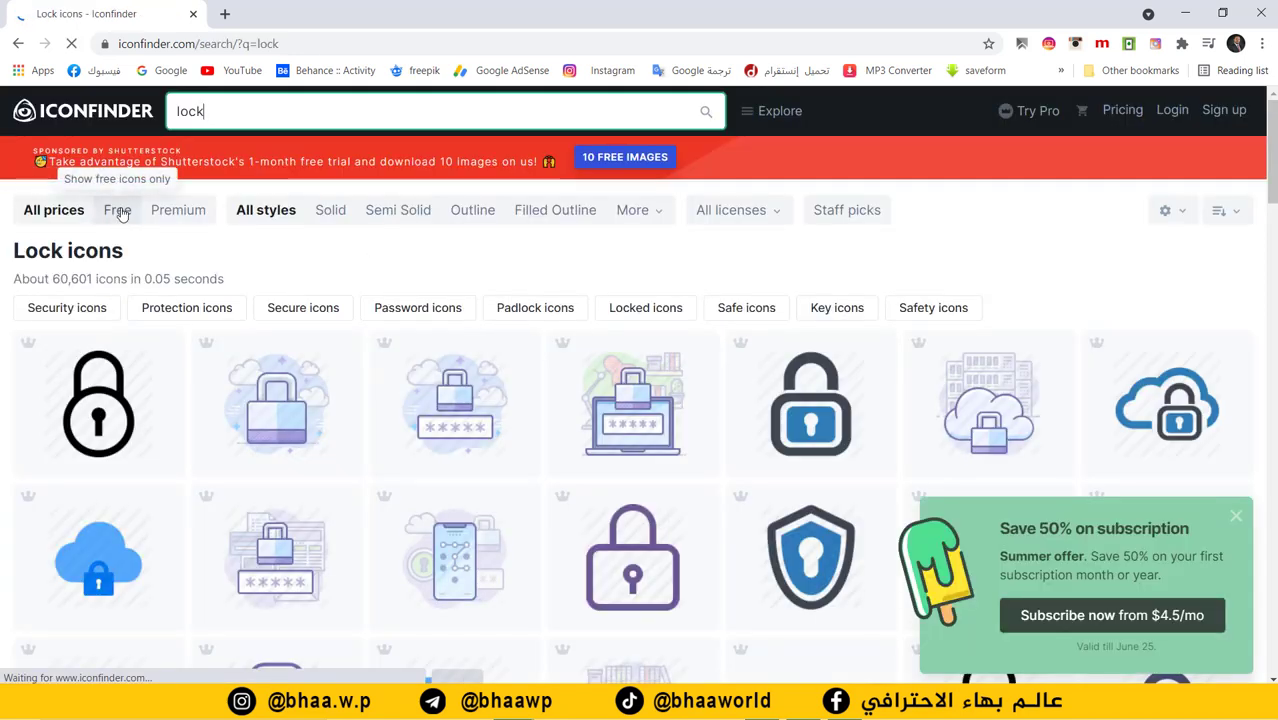
pyautogui.click(117, 210)
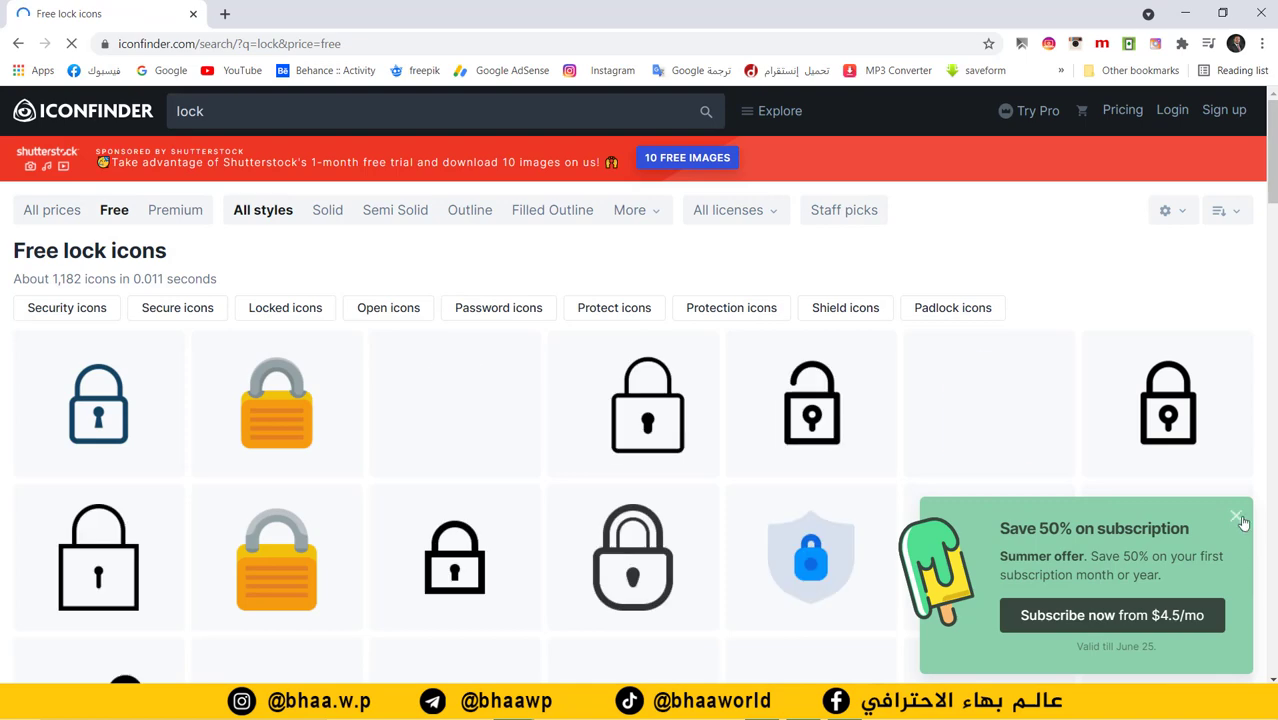
# Step: Download the free yellow padlock icon with the black shackle in ICO format, and minimize the browser
pyautogui.scroll(-3, 573, 540)
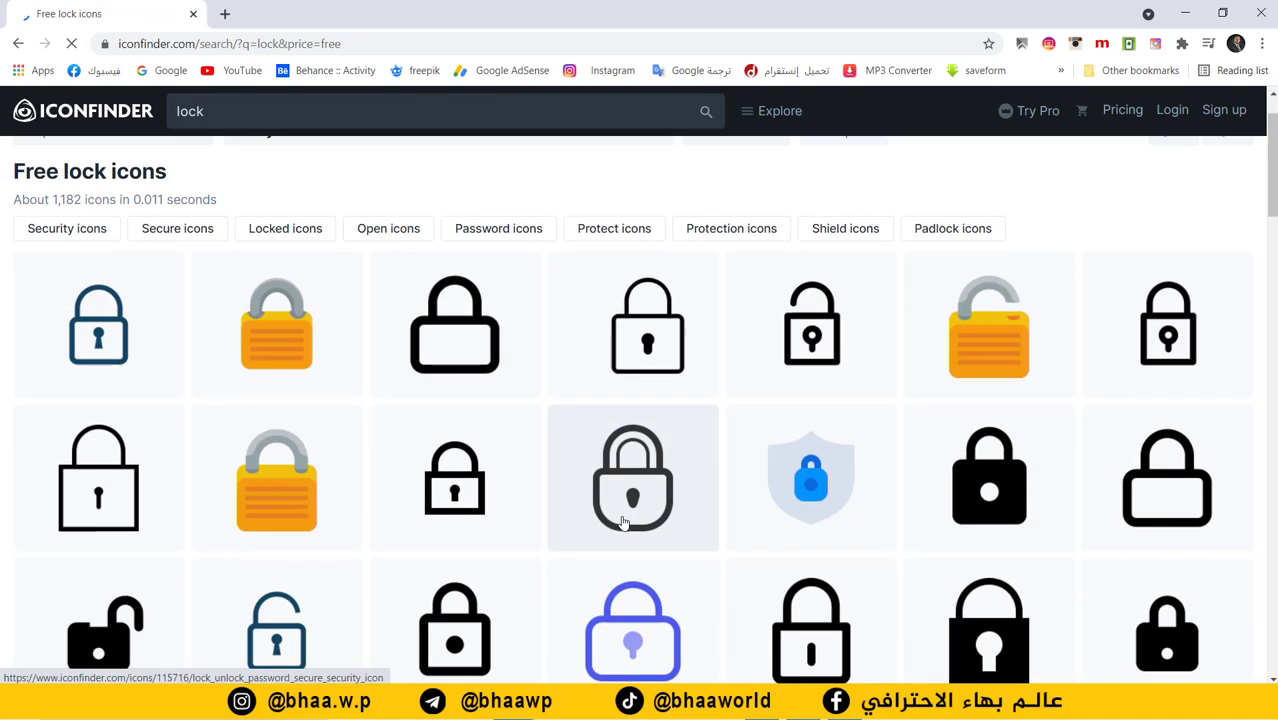
pyautogui.scroll(-7, 625, 486)
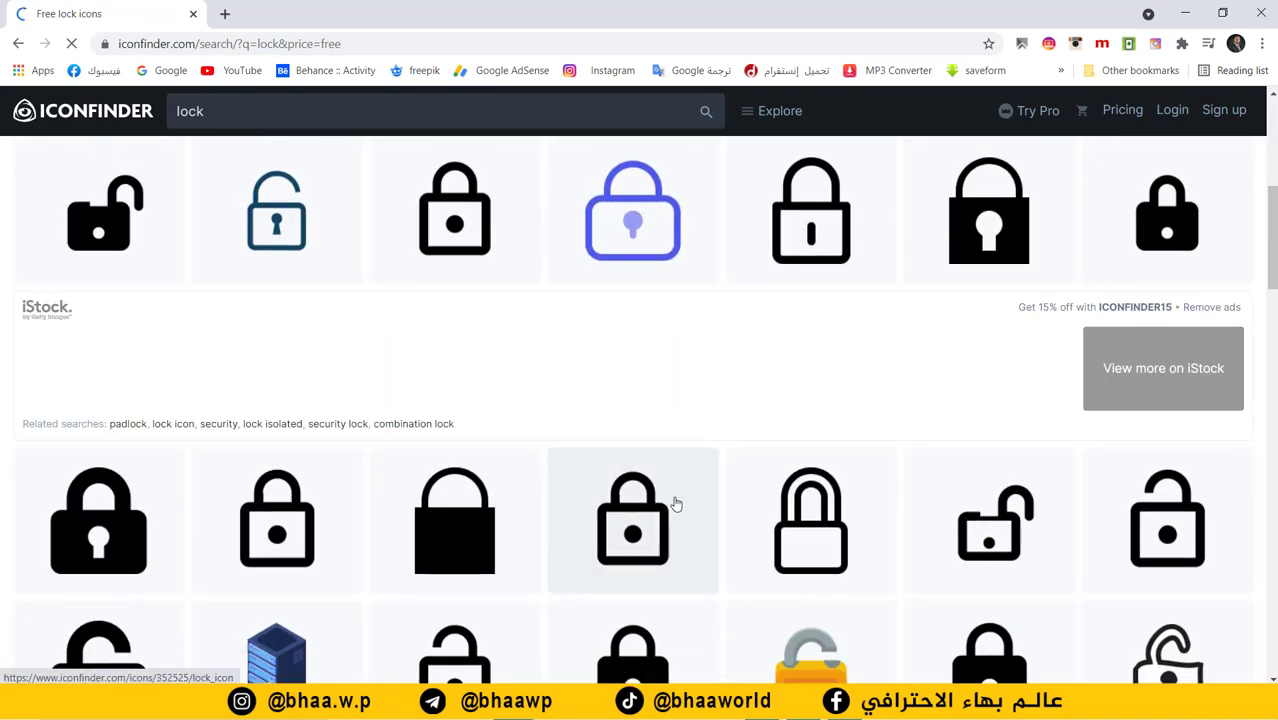
pyautogui.scroll(-4, 713, 525)
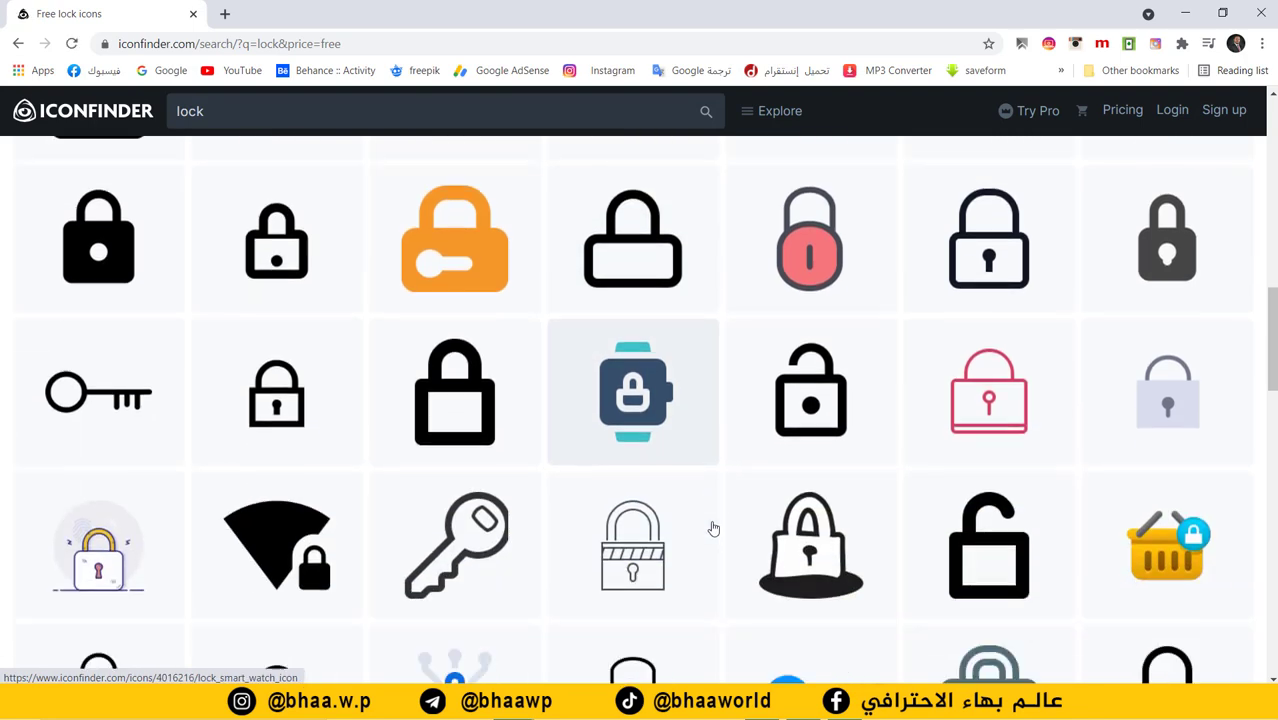
pyautogui.scroll(-5, 720, 533)
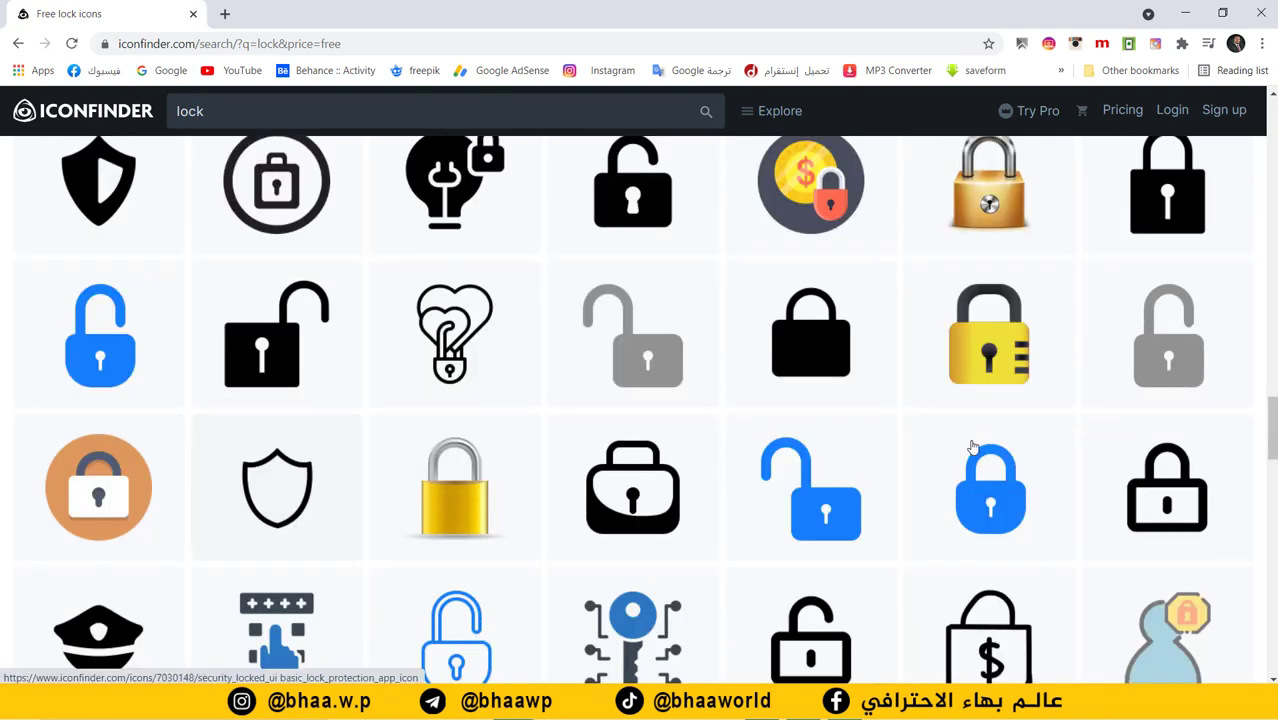
pyautogui.click(955, 360)
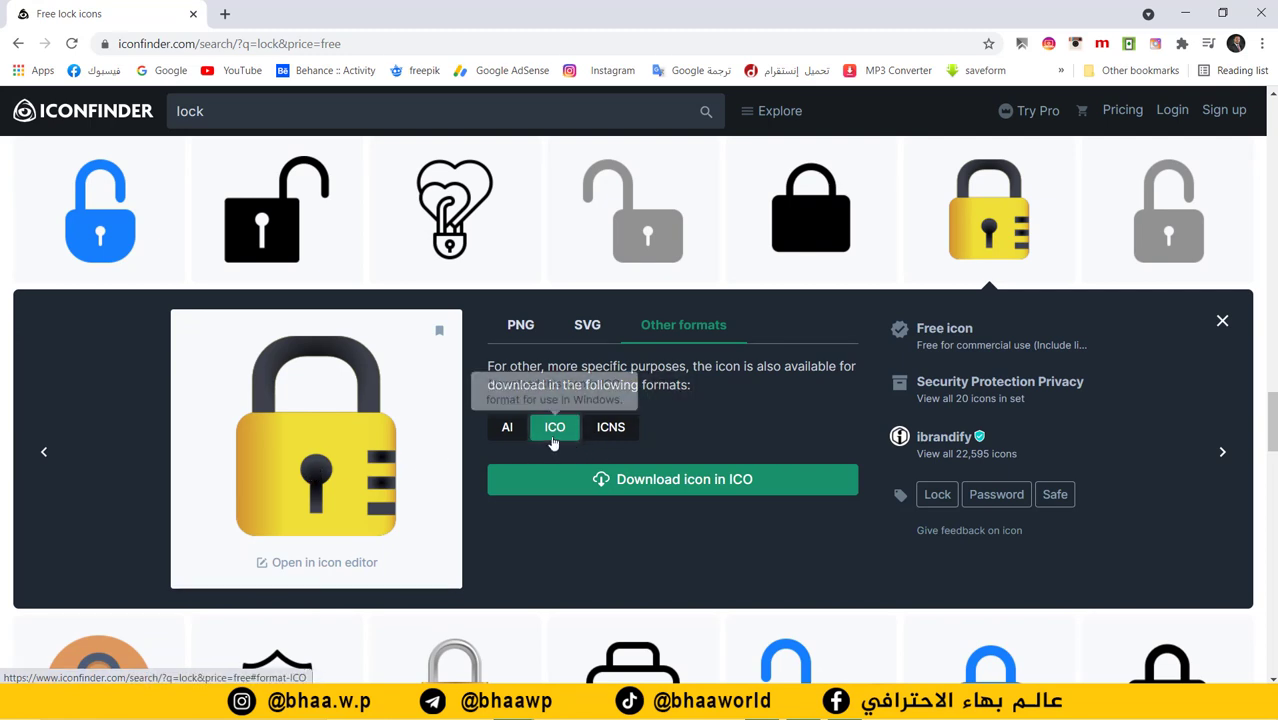
pyautogui.scroll(-2, 679, 480)
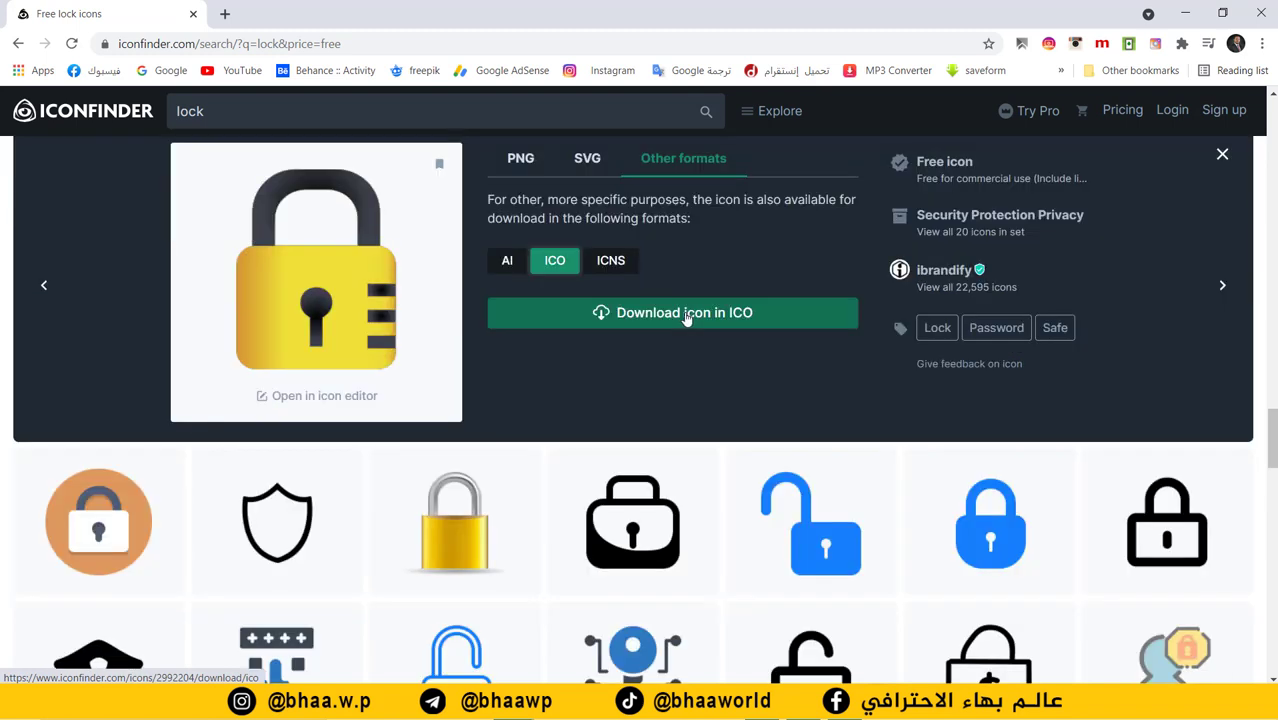
pyautogui.click(679, 314)
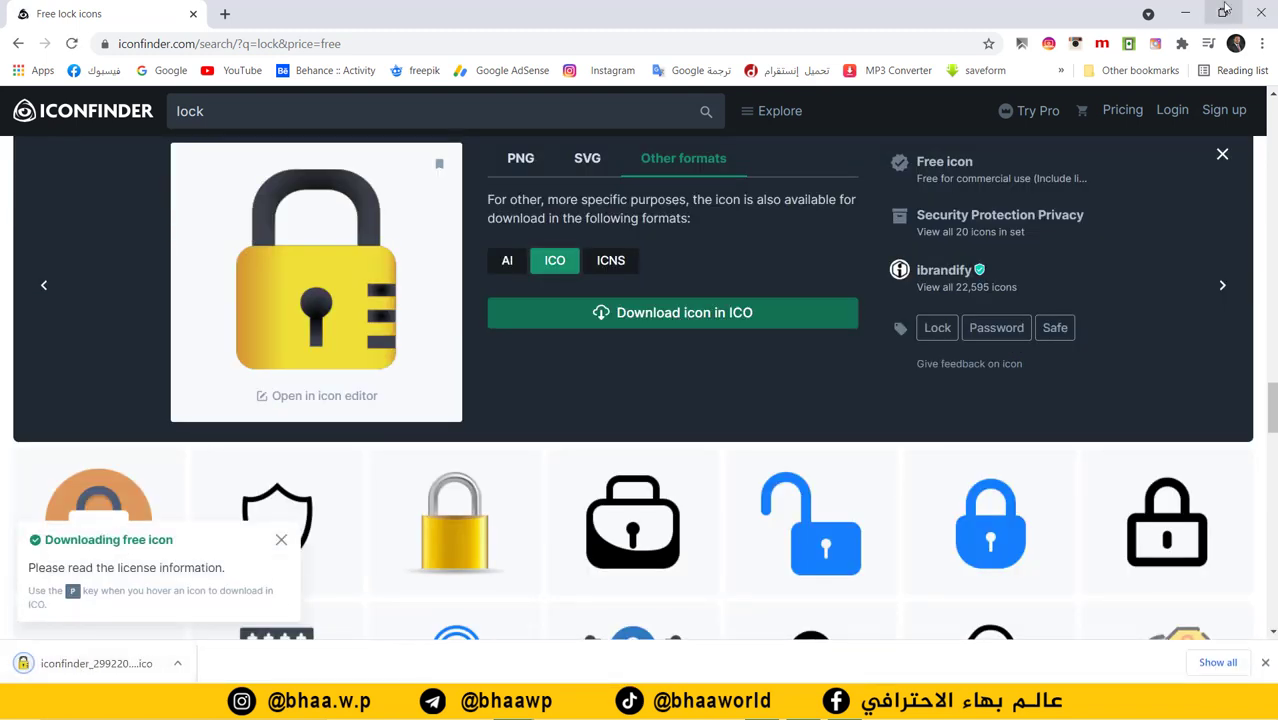
pyautogui.click(1189, 13)
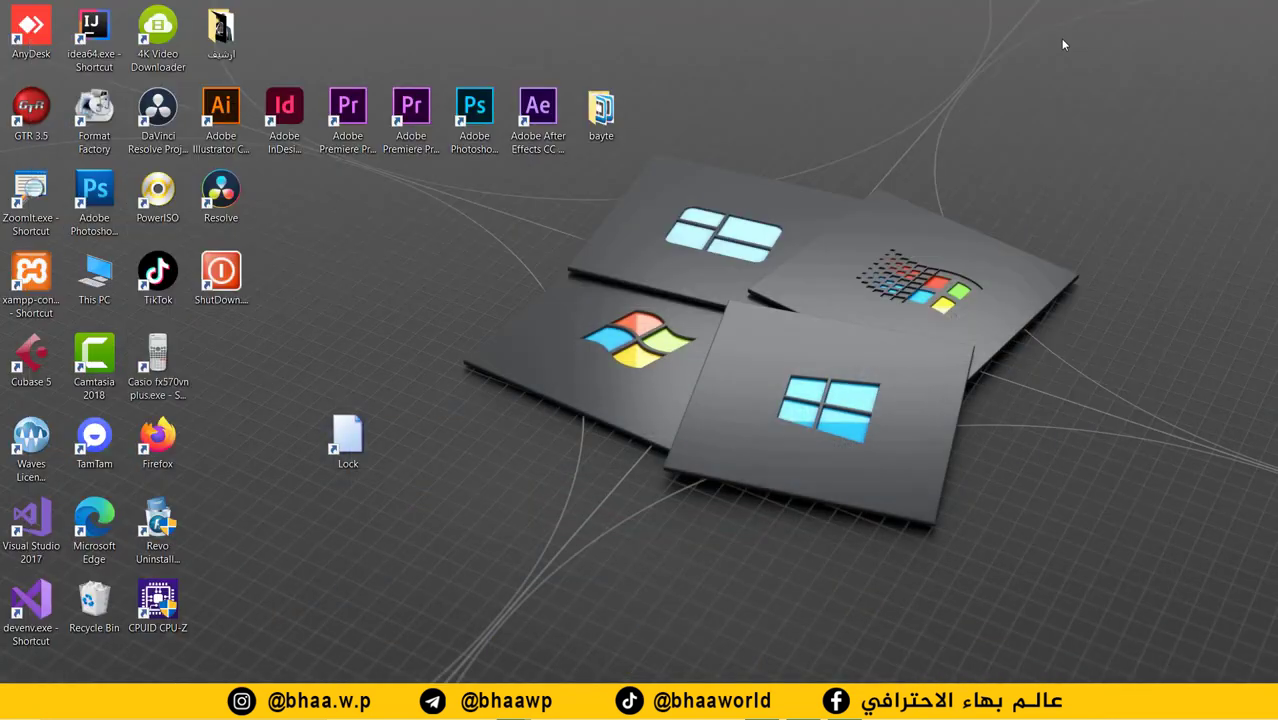
# Step: Change the Lock shortcut's icon to iconfinder_2992204_lock_password_safe_icon.ico from the Downloads folder and apply the change
pyautogui.click(364, 432)
pyautogui.rightClick(364, 432)
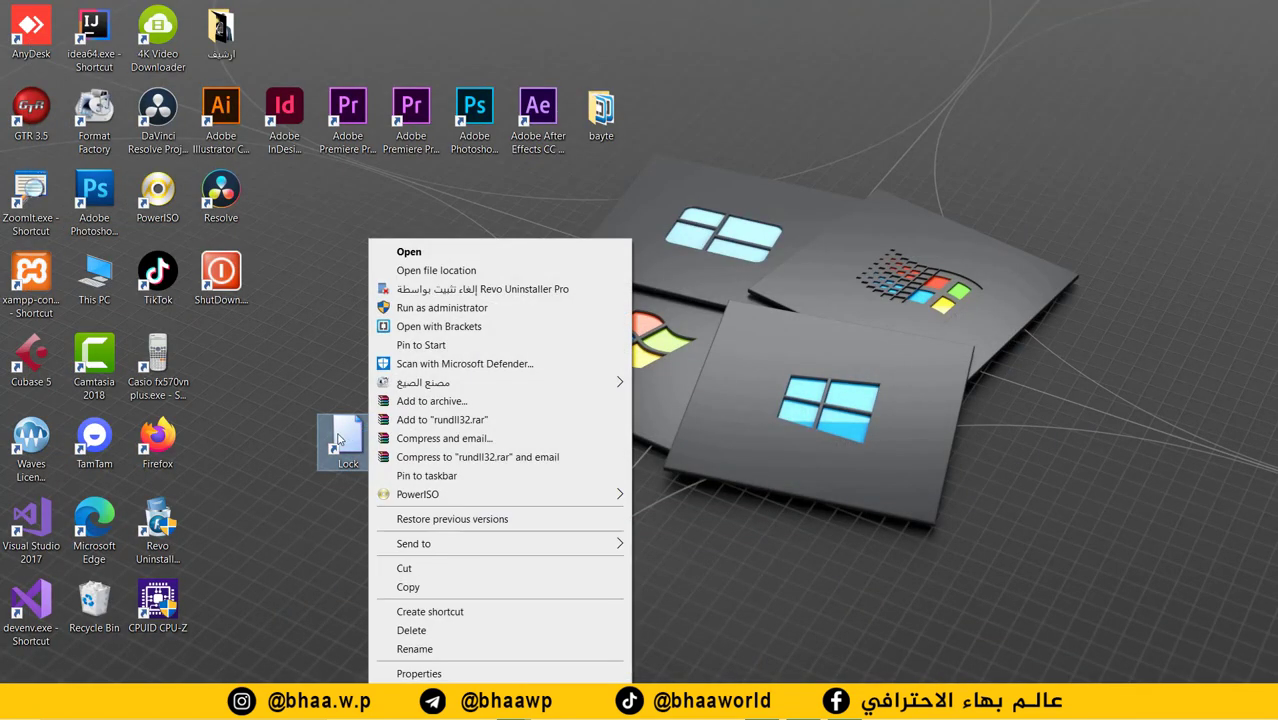
pyautogui.click(420, 673)
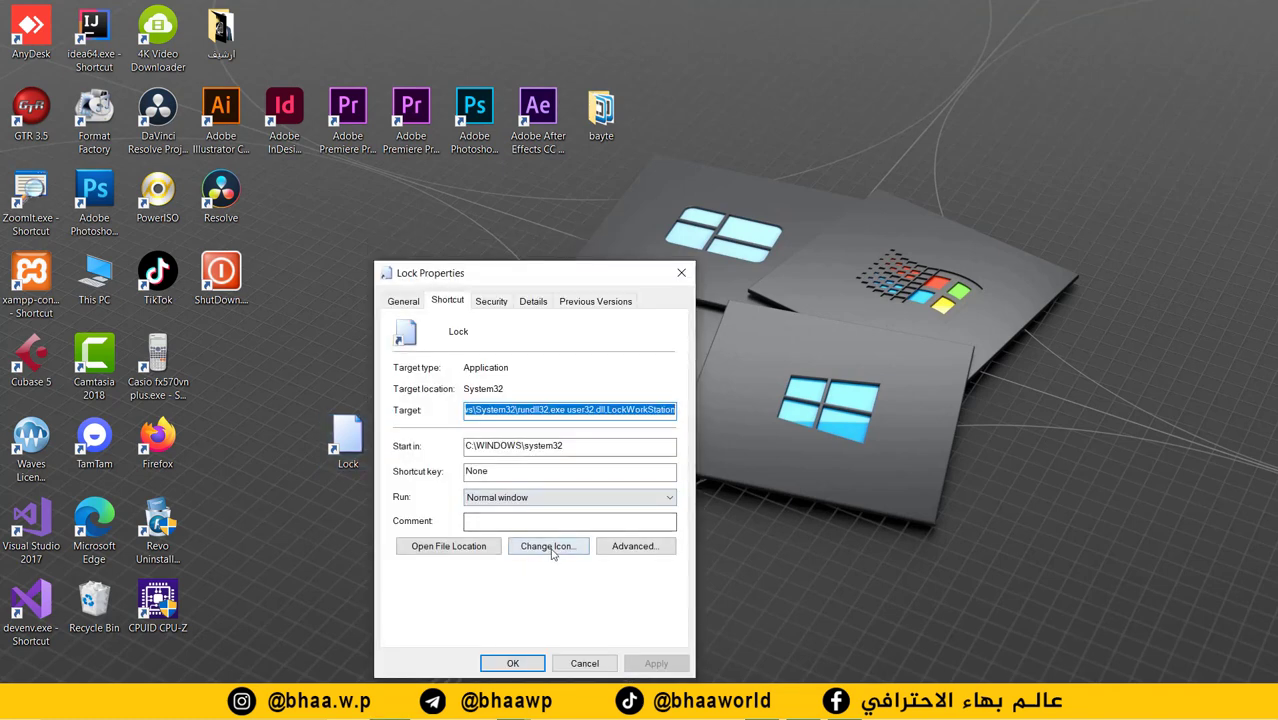
pyautogui.click(549, 546)
pyautogui.click(611, 397)
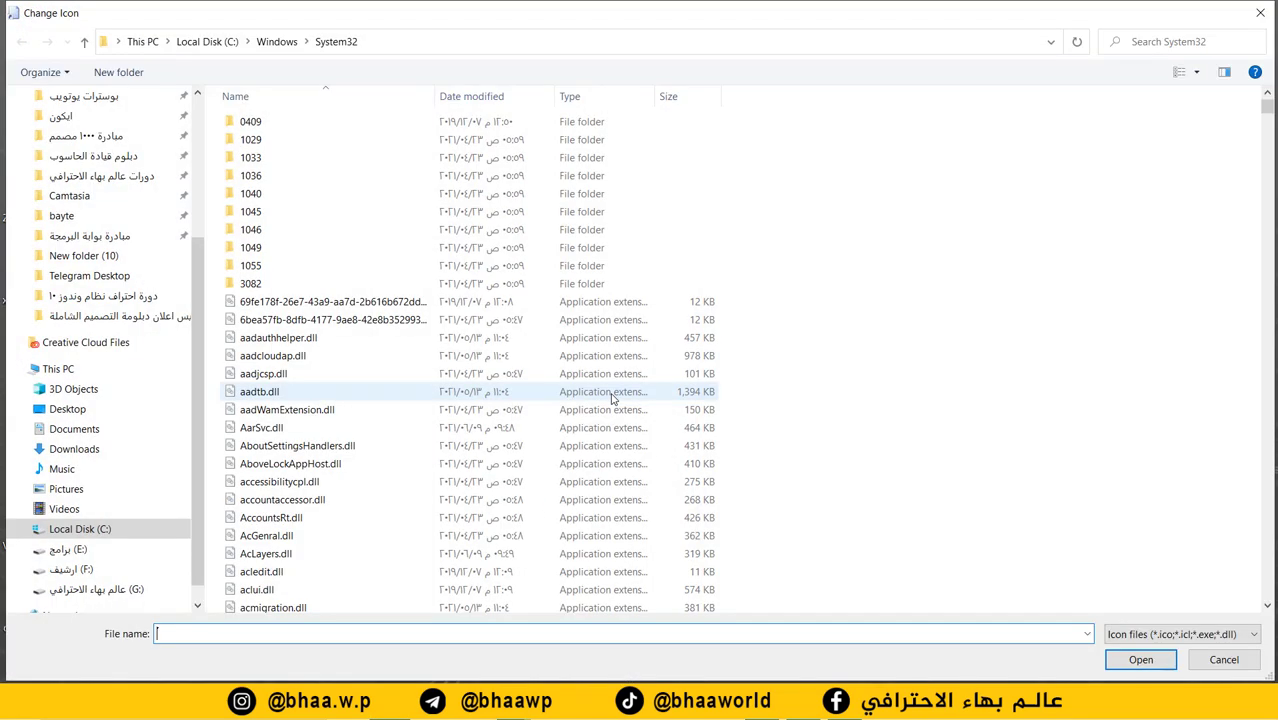
pyautogui.click(100, 429)
pyautogui.click(108, 449)
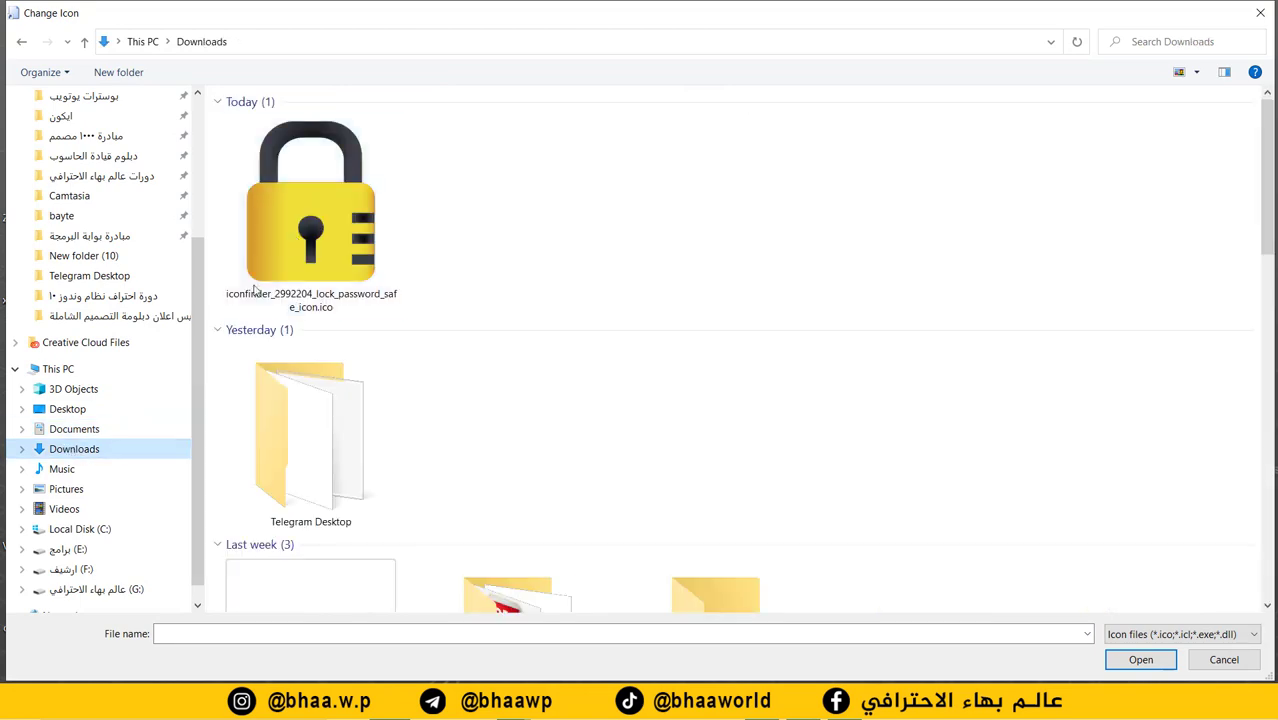
pyautogui.doubleClick(330, 212)
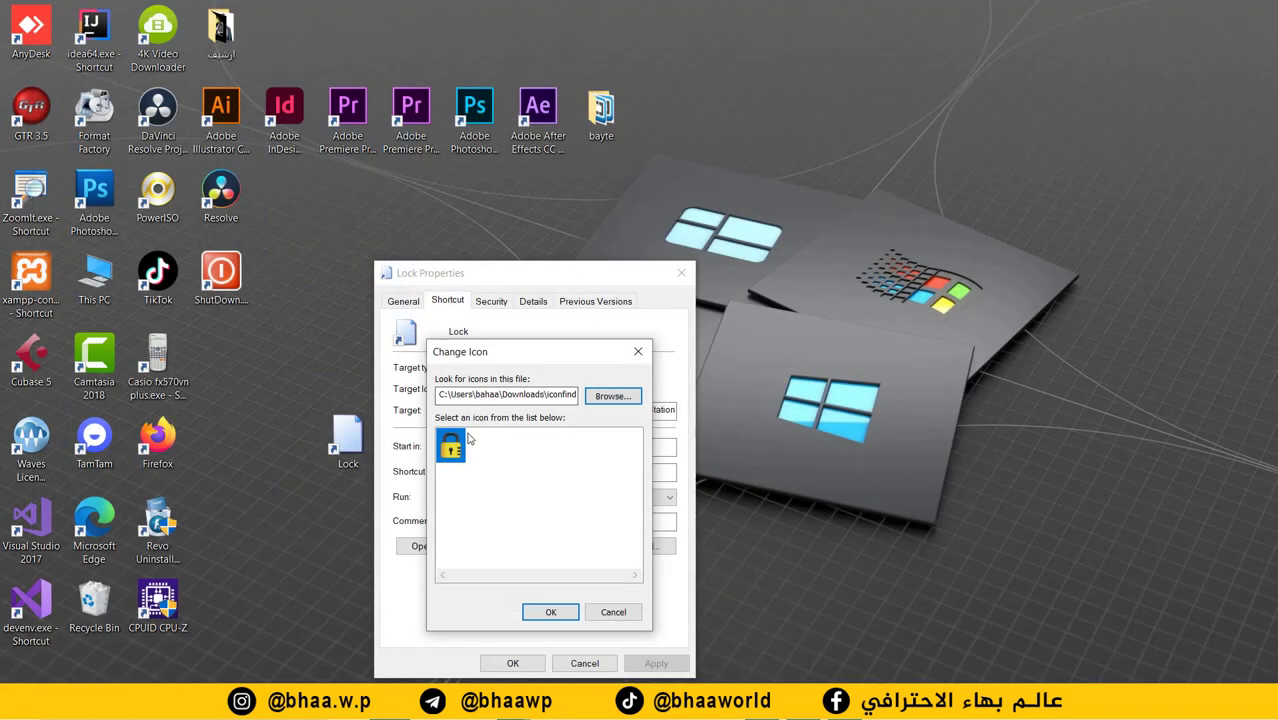
pyautogui.click(560, 612)
pyautogui.click(656, 663)
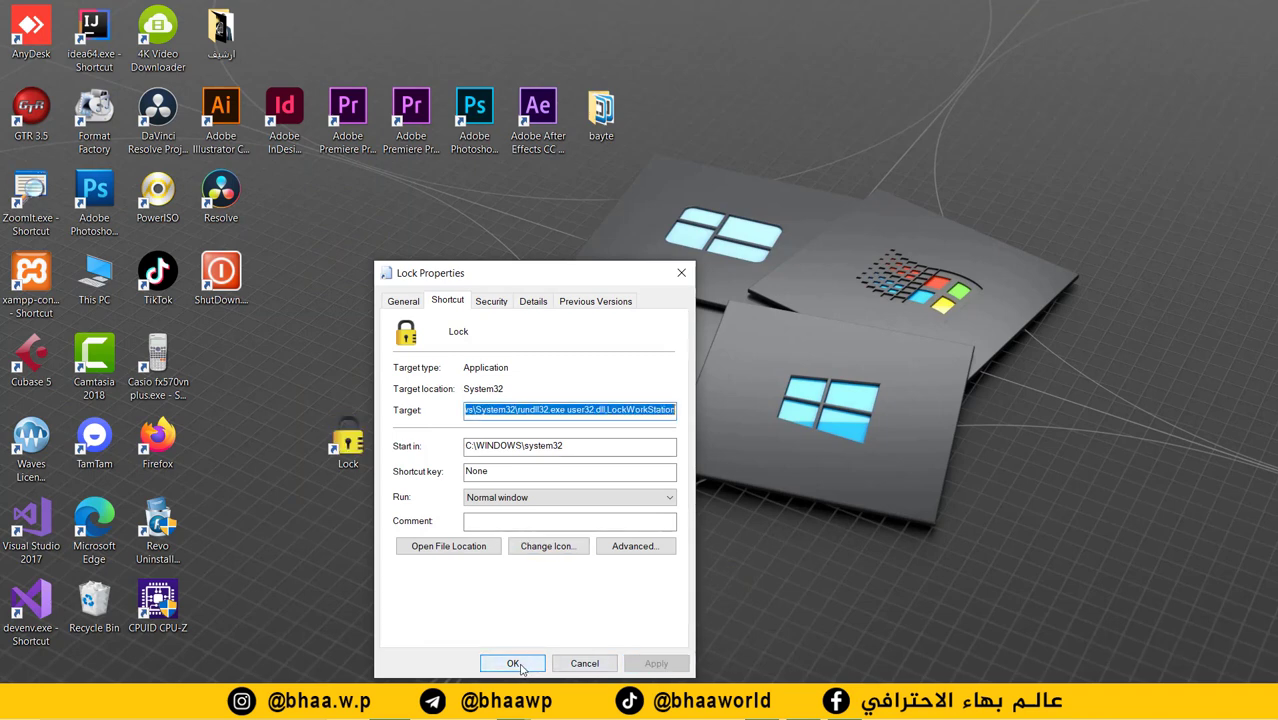
pyautogui.click(513, 663)
# Step: Pin the Lock shortcut to the taskbar and run it from there
pyautogui.moveTo(348, 440); pyautogui.dragTo(928, 703)
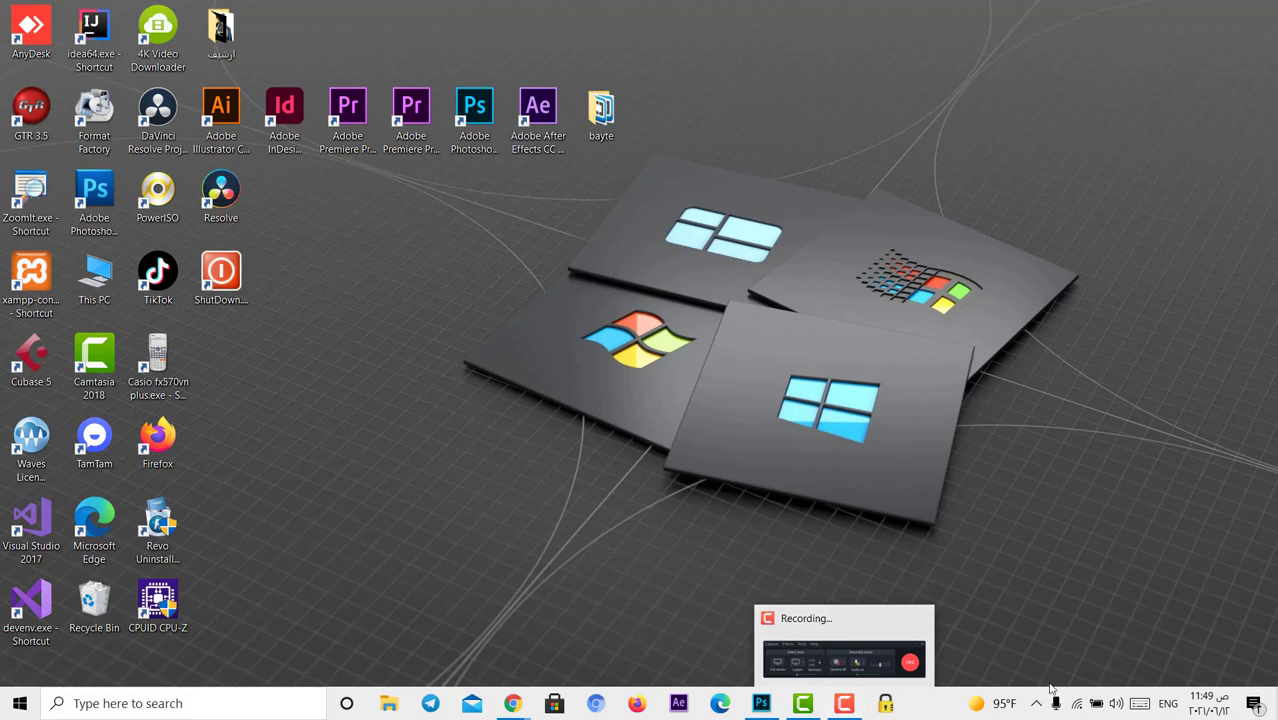
pyautogui.click(886, 704)
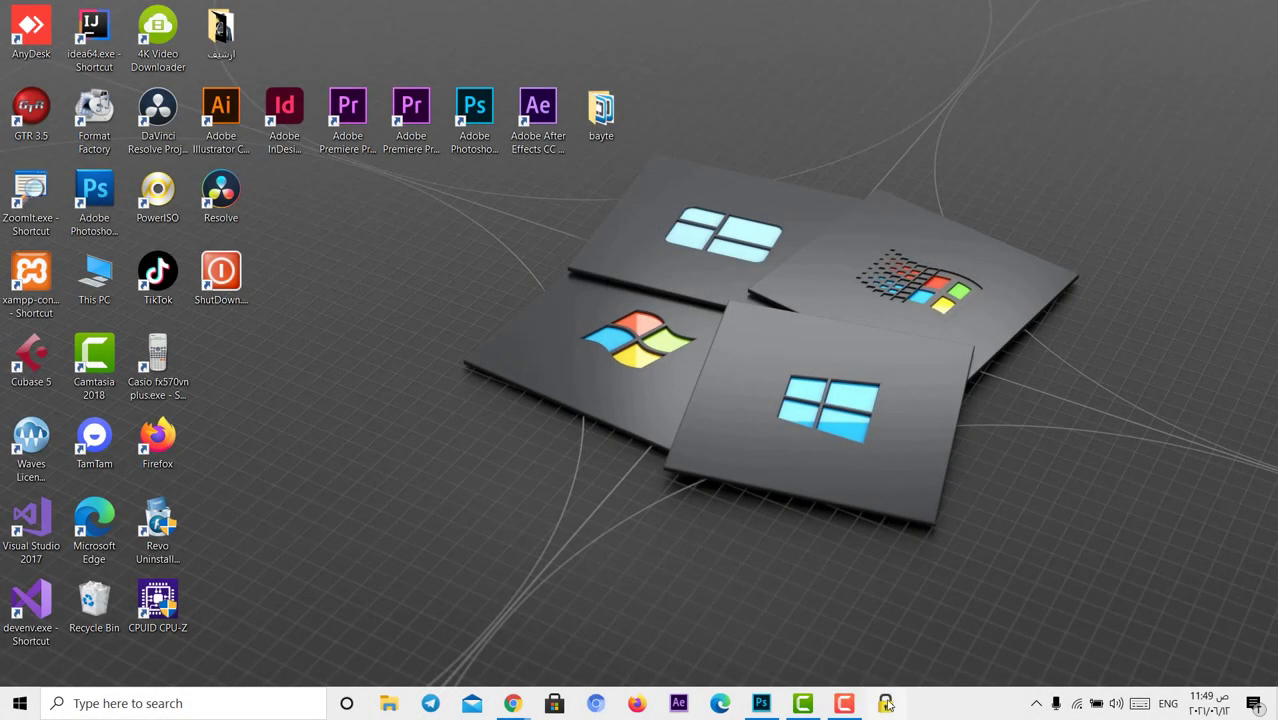
# Step: Lock the computer with the padlock shortcut pinned to the taskbar
pyautogui.click(886, 704)
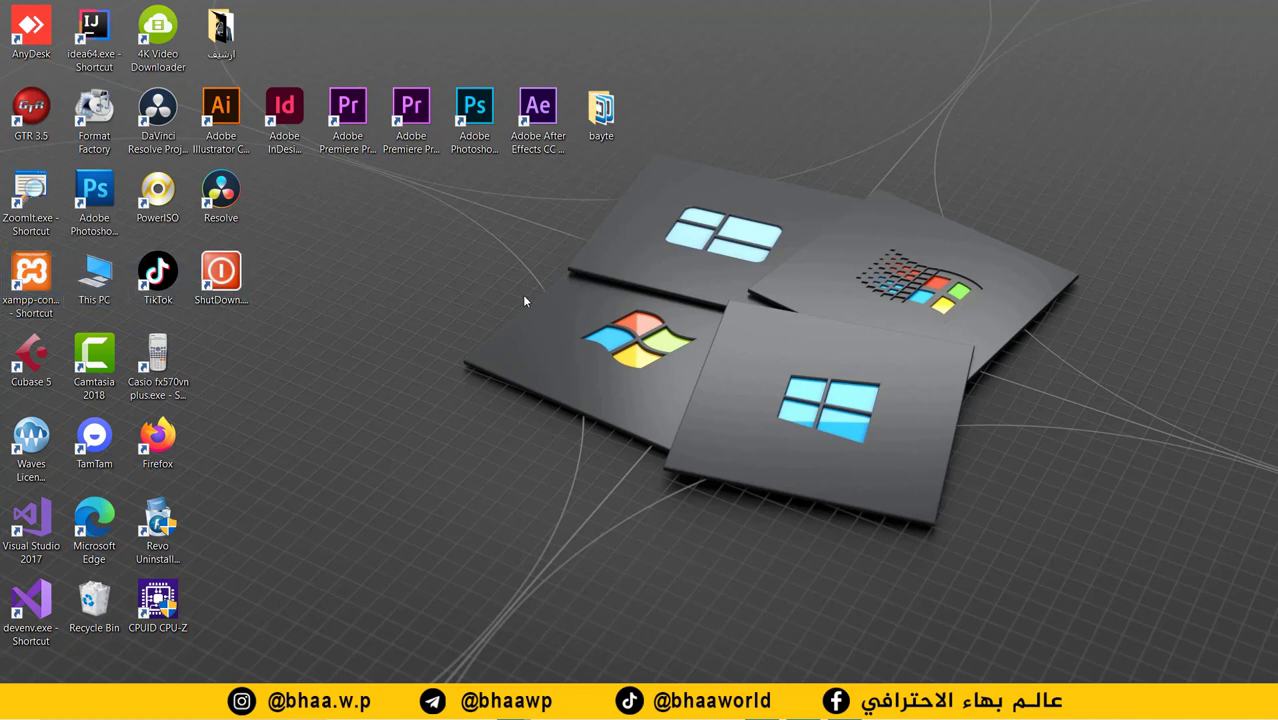
# Step: Create a desktop shortcut to osk, keep the suggested name osk.exe, and place it below the ShutDown shortcut
pyautogui.rightClick(416, 289)
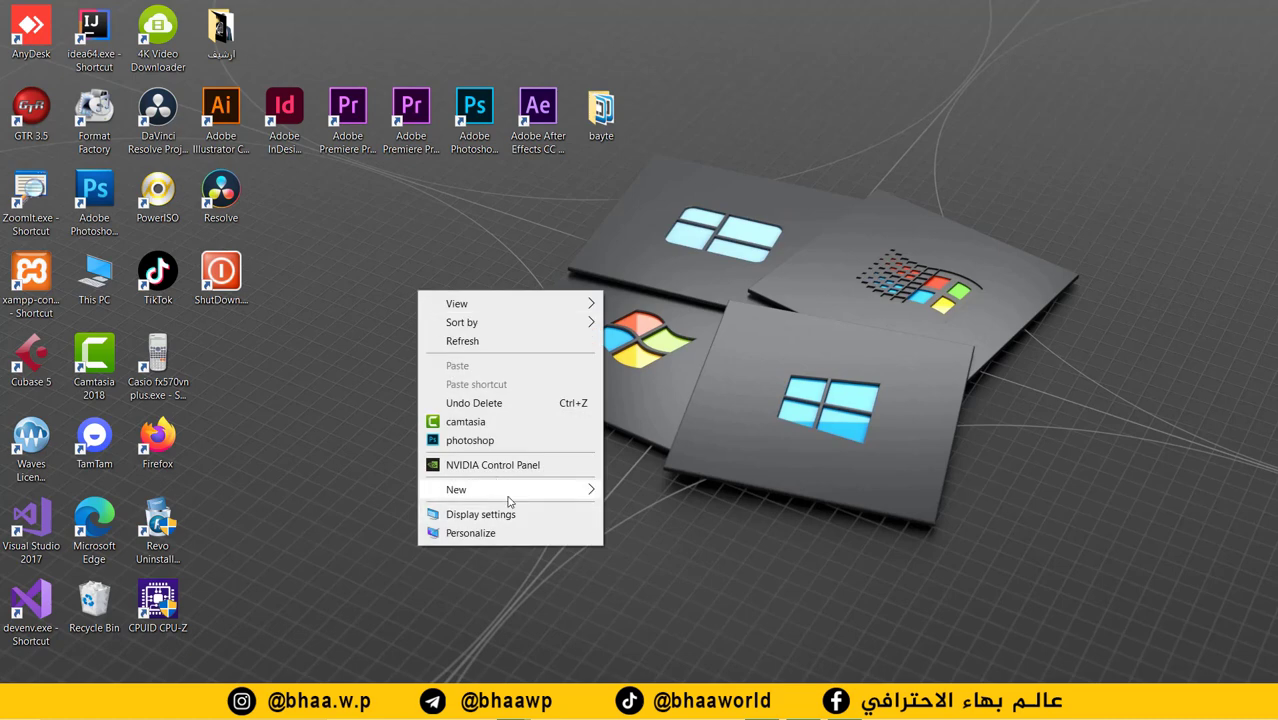
pyautogui.moveTo(510, 500)
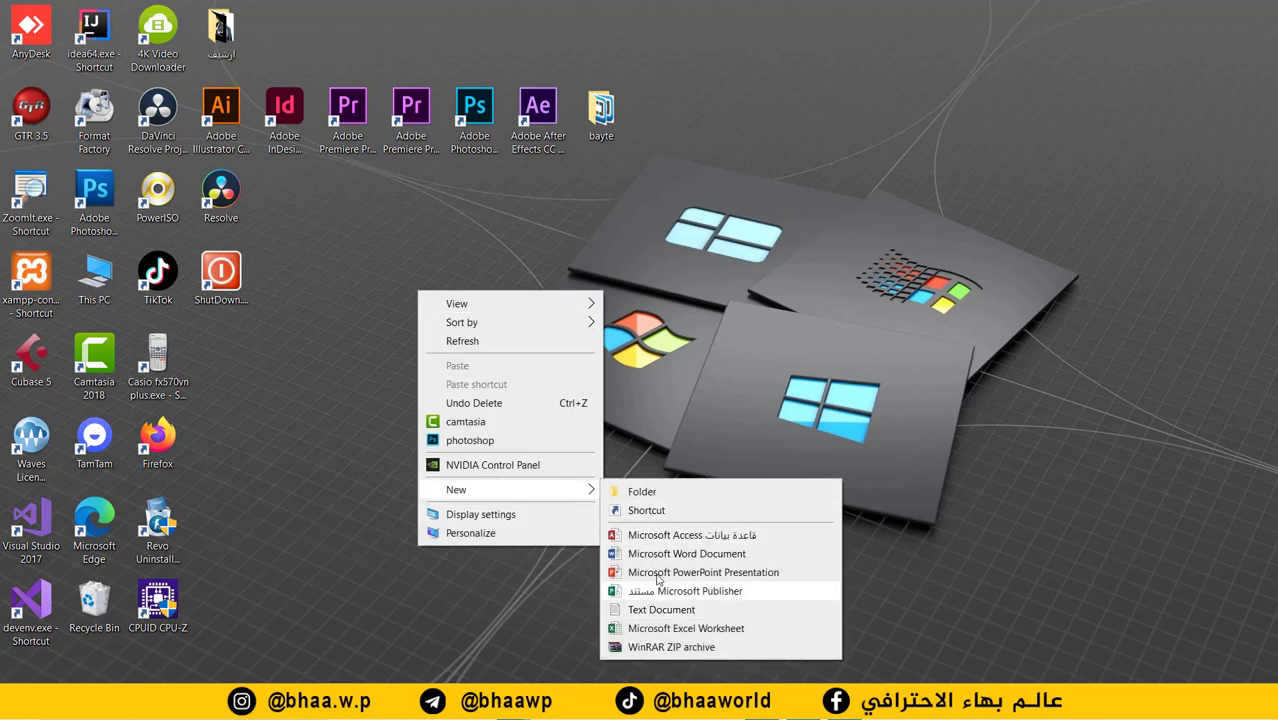
pyautogui.click(655, 511)
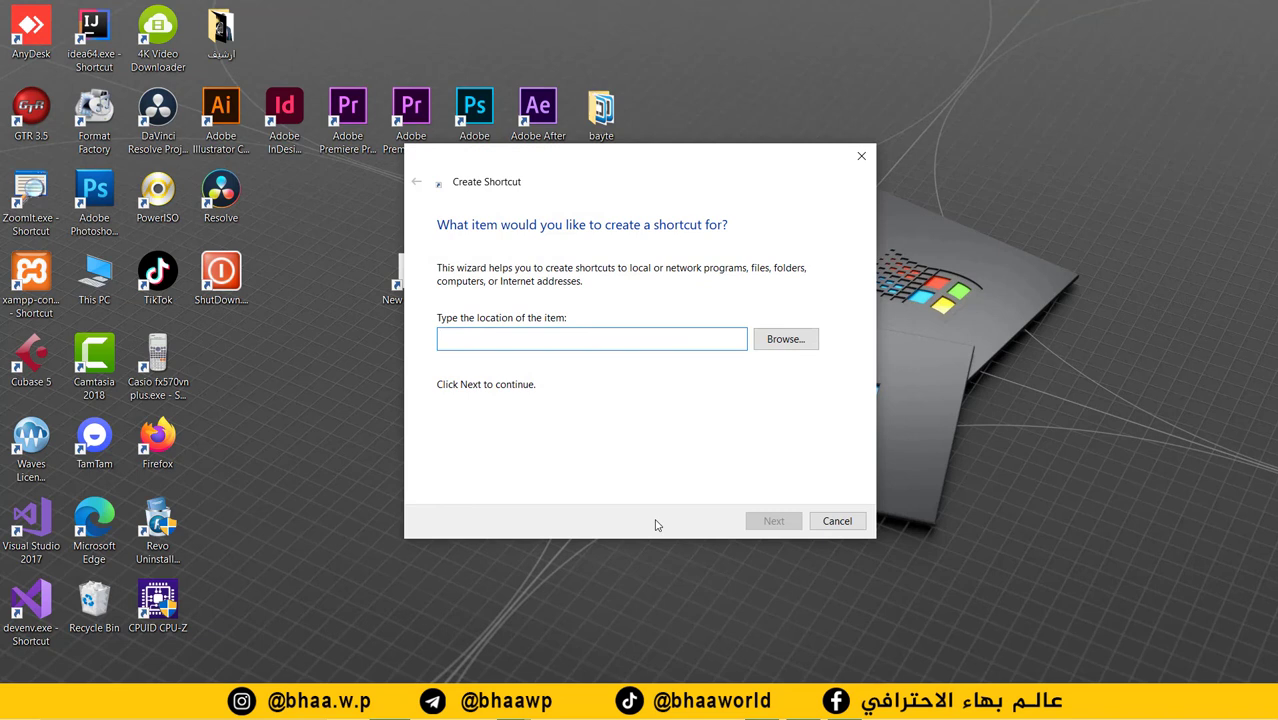
pyautogui.write('c')
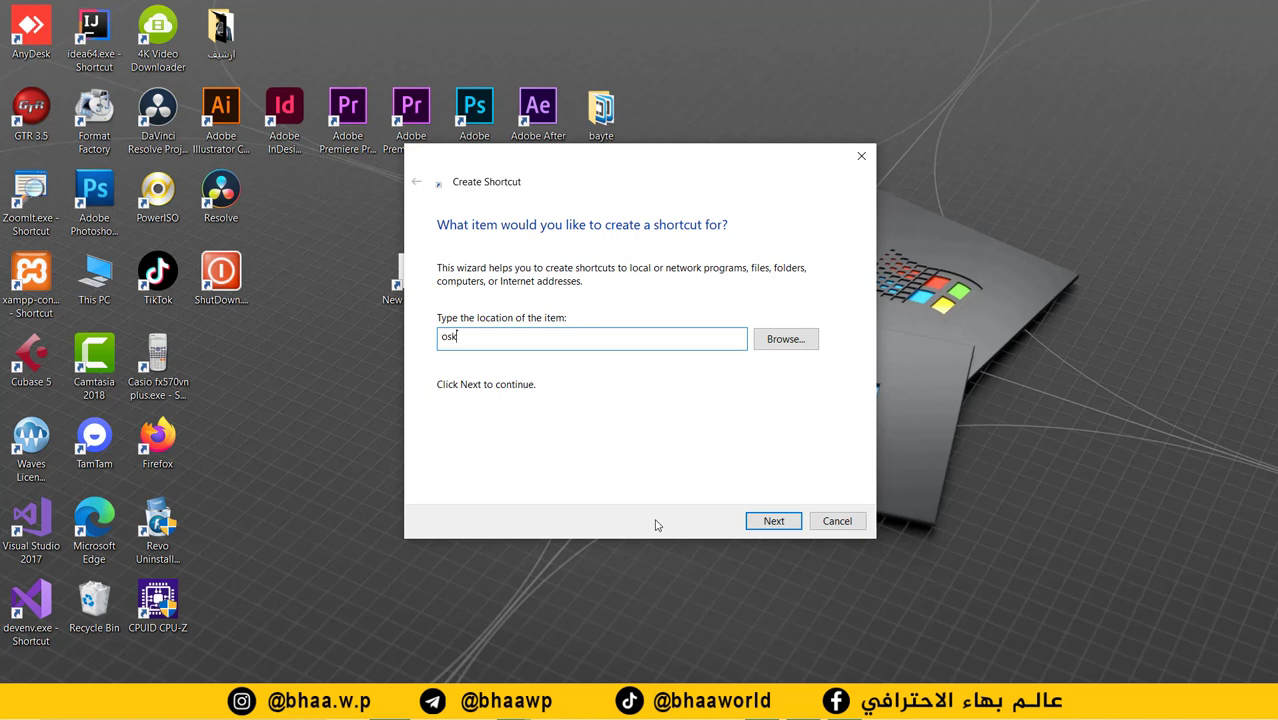
pyautogui.click(771, 521)
pyautogui.click(769, 521)
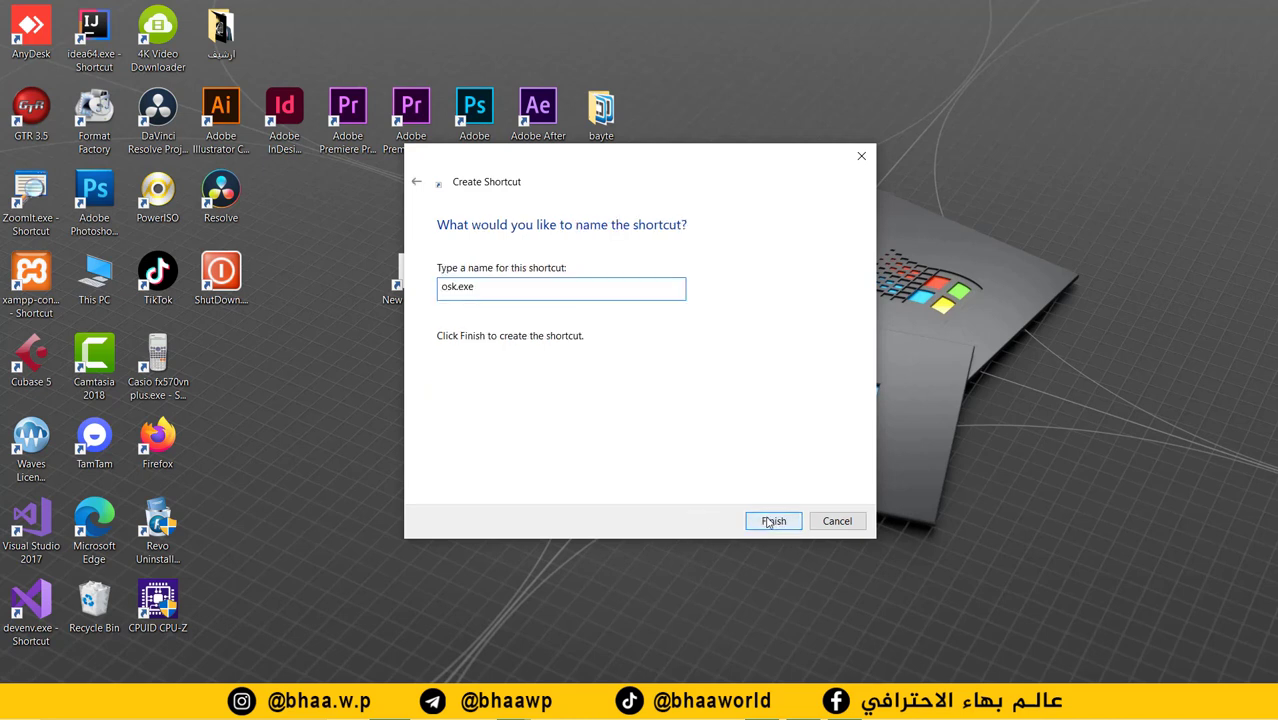
pyautogui.moveTo(411, 272); pyautogui.dragTo(300, 365)
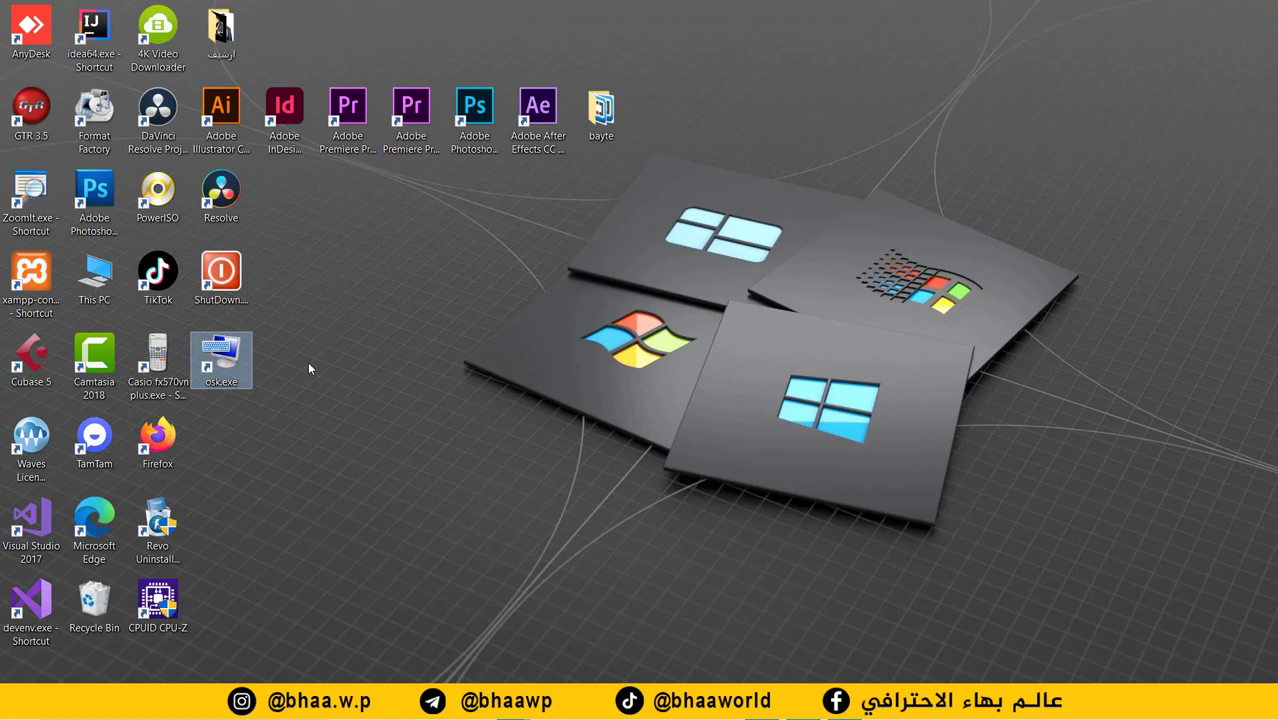
# Step: Test the osk.exe shortcut by trying the S and K keys of the On-Screen Keyboard and switching its layout to Arabic
pyautogui.doubleClick(222, 358)
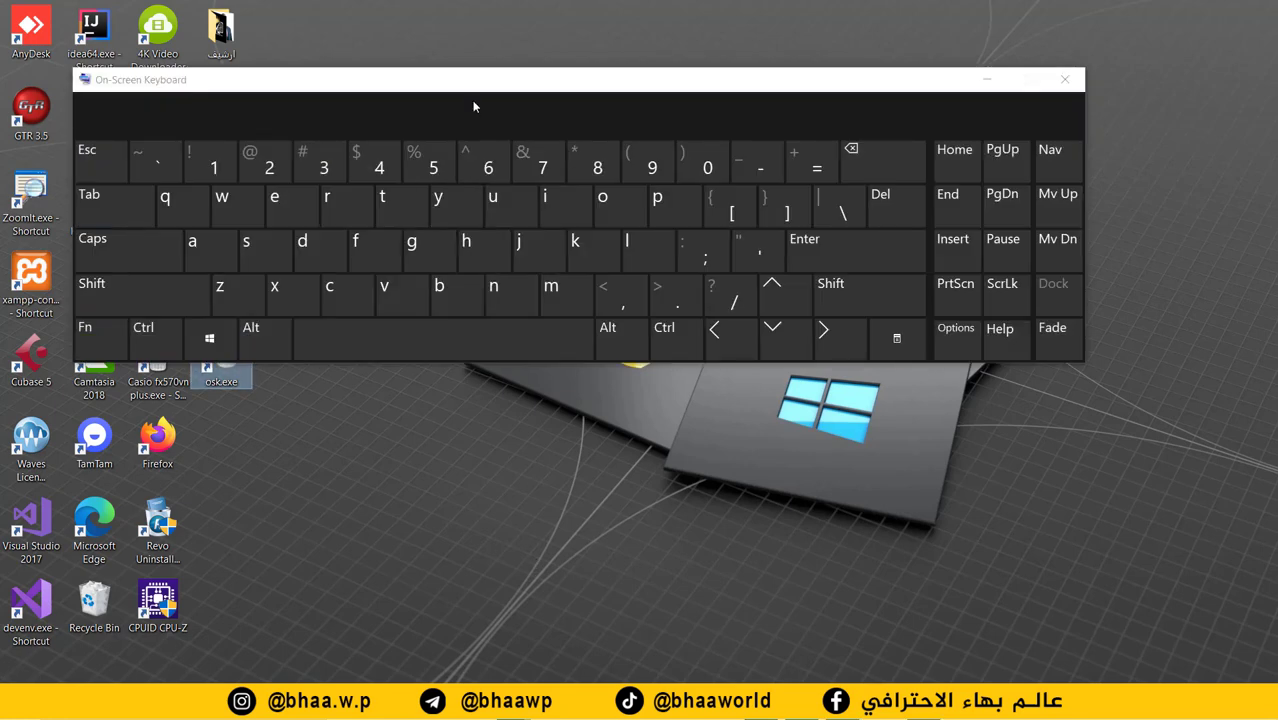
pyautogui.moveTo(579, 86); pyautogui.dragTo(676, 146)
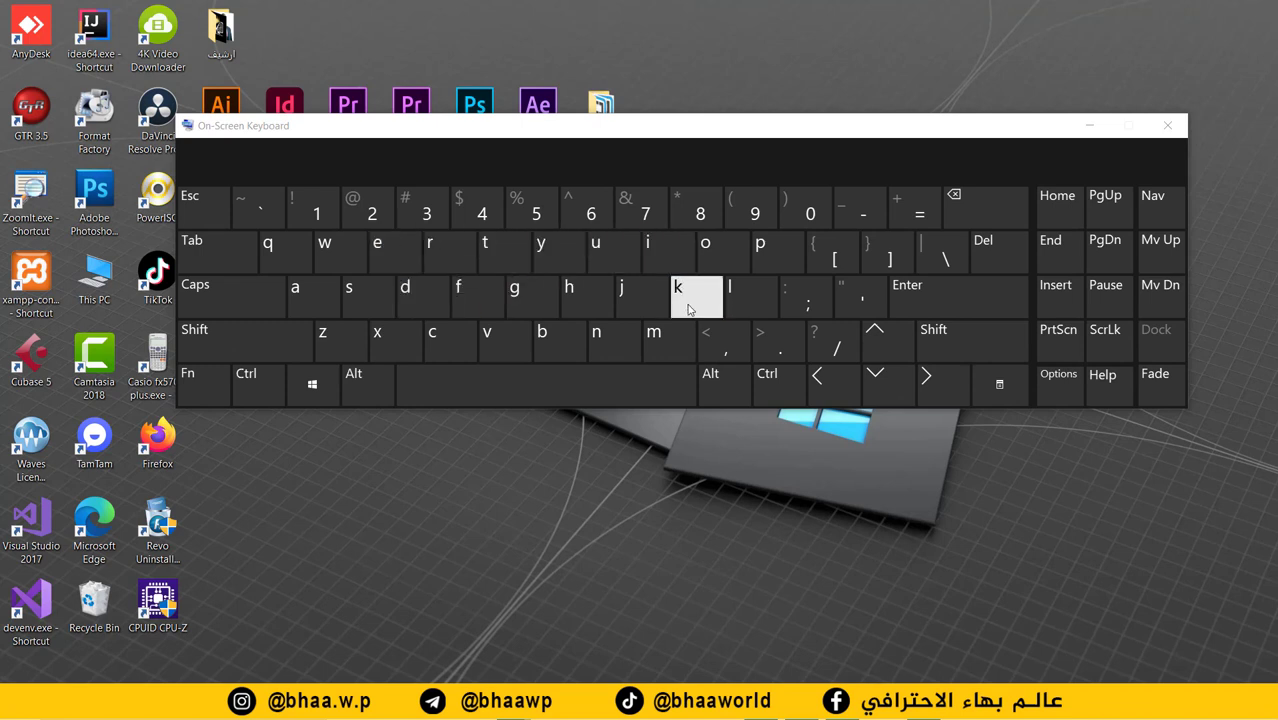
pyautogui.click(352, 305)
pyautogui.click(690, 300)
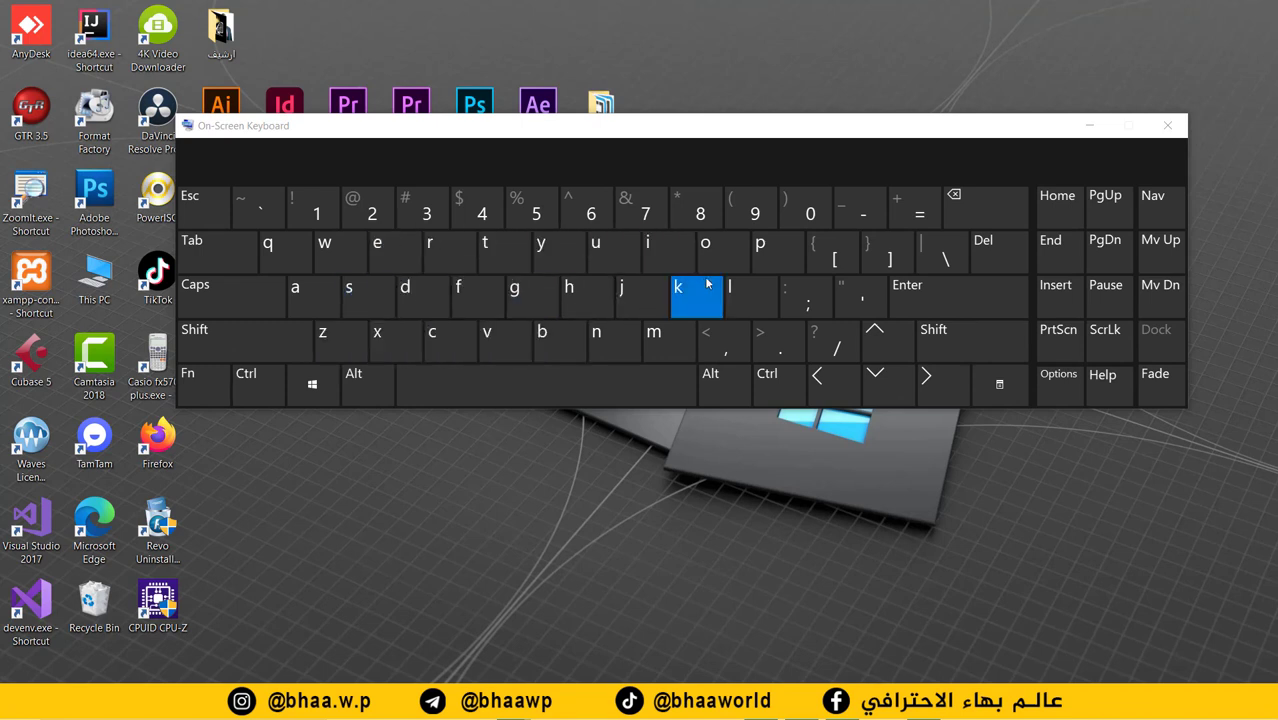
pyautogui.hotkey('alt', 'shift')
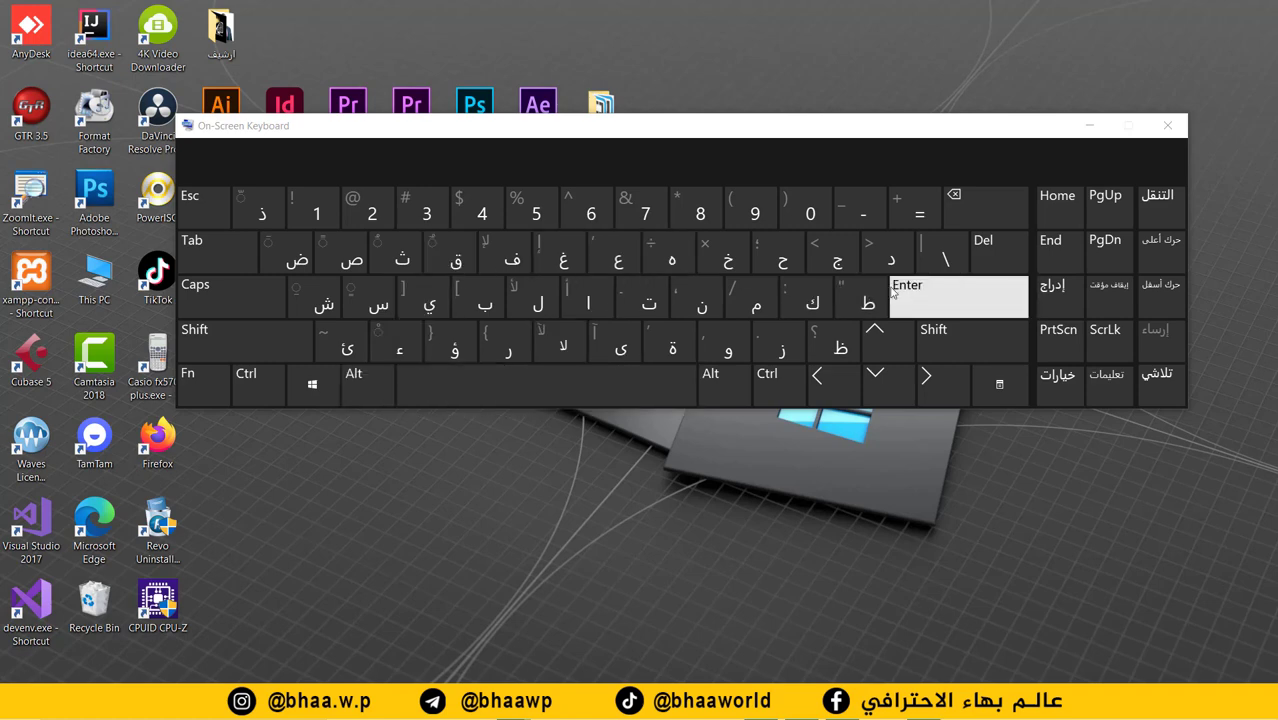
pyautogui.moveTo(471, 123); pyautogui.dragTo(437, 188)
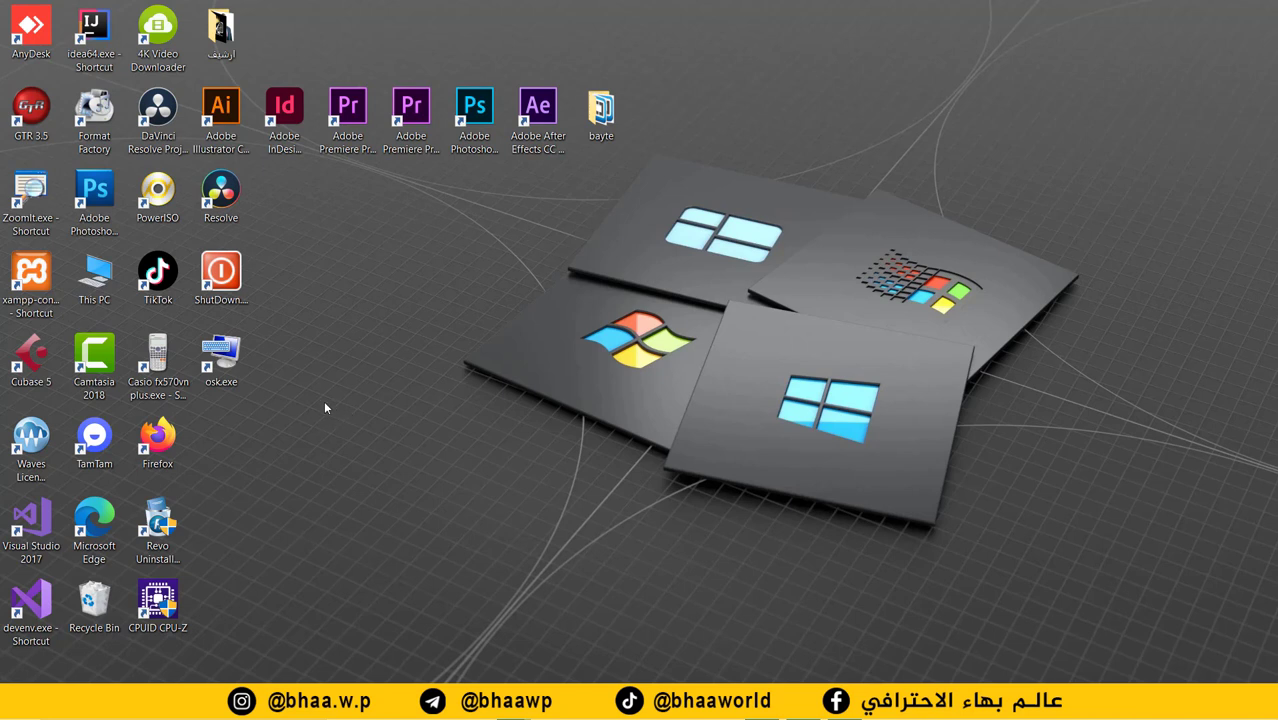
# Step: Start a new desktop shortcut with calc as the item location and continue to its naming page
pyautogui.rightClick(357, 400)
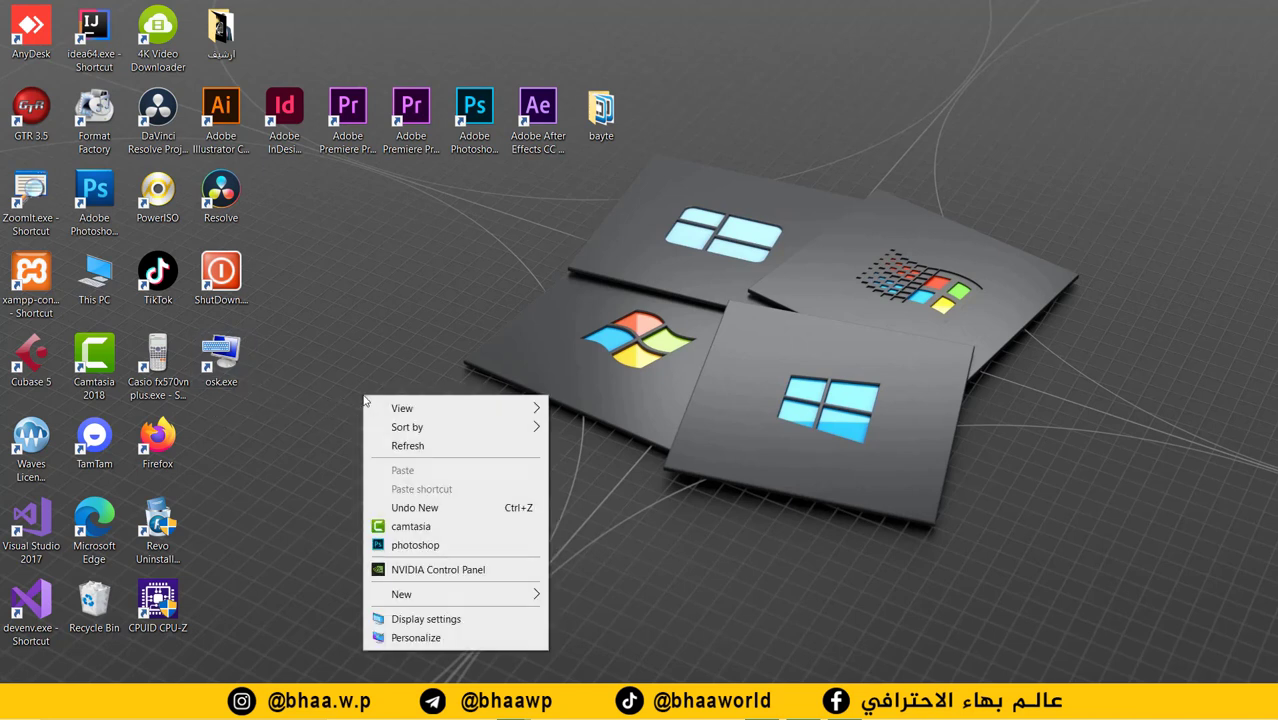
pyautogui.moveTo(445, 594)
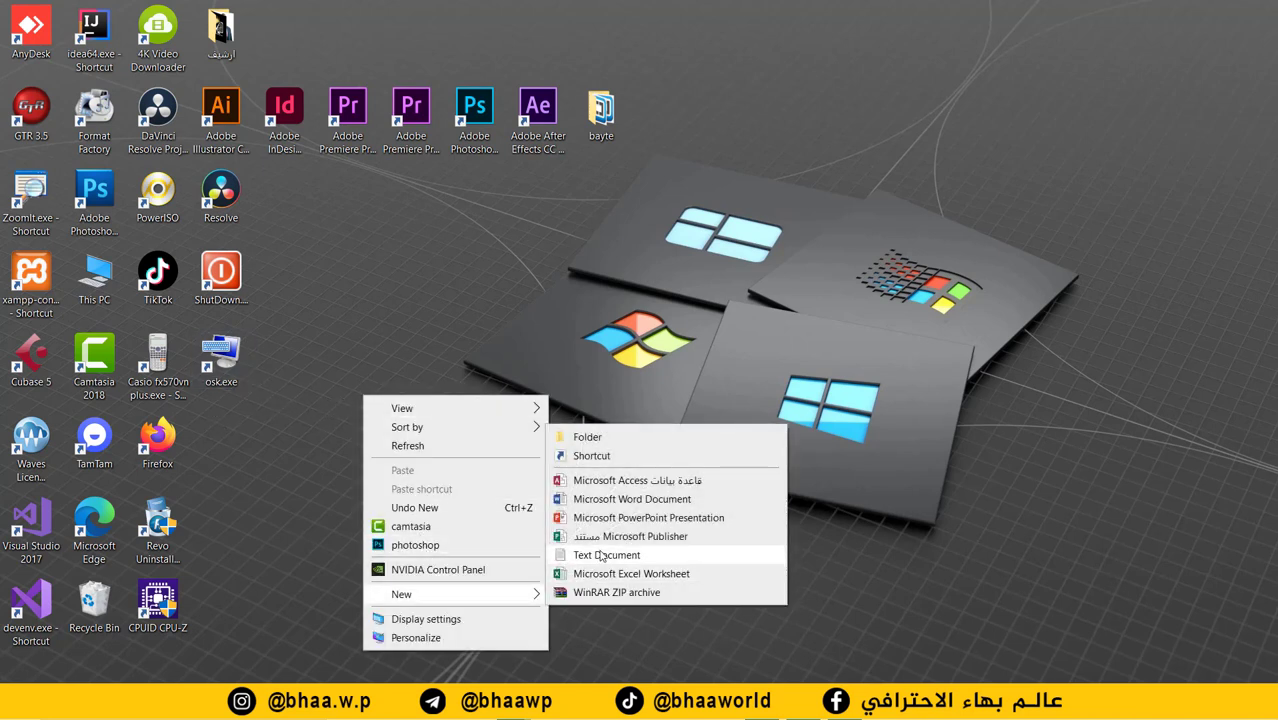
pyautogui.click(598, 456)
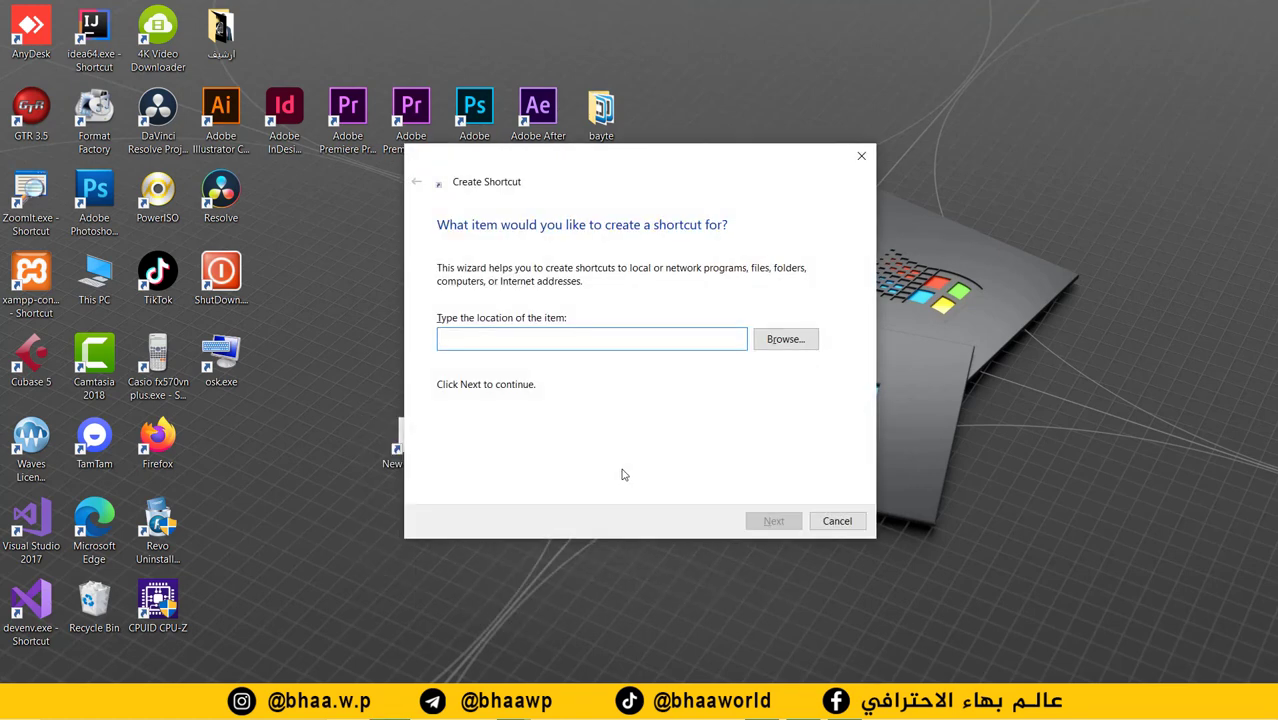
pyautogui.write('c')
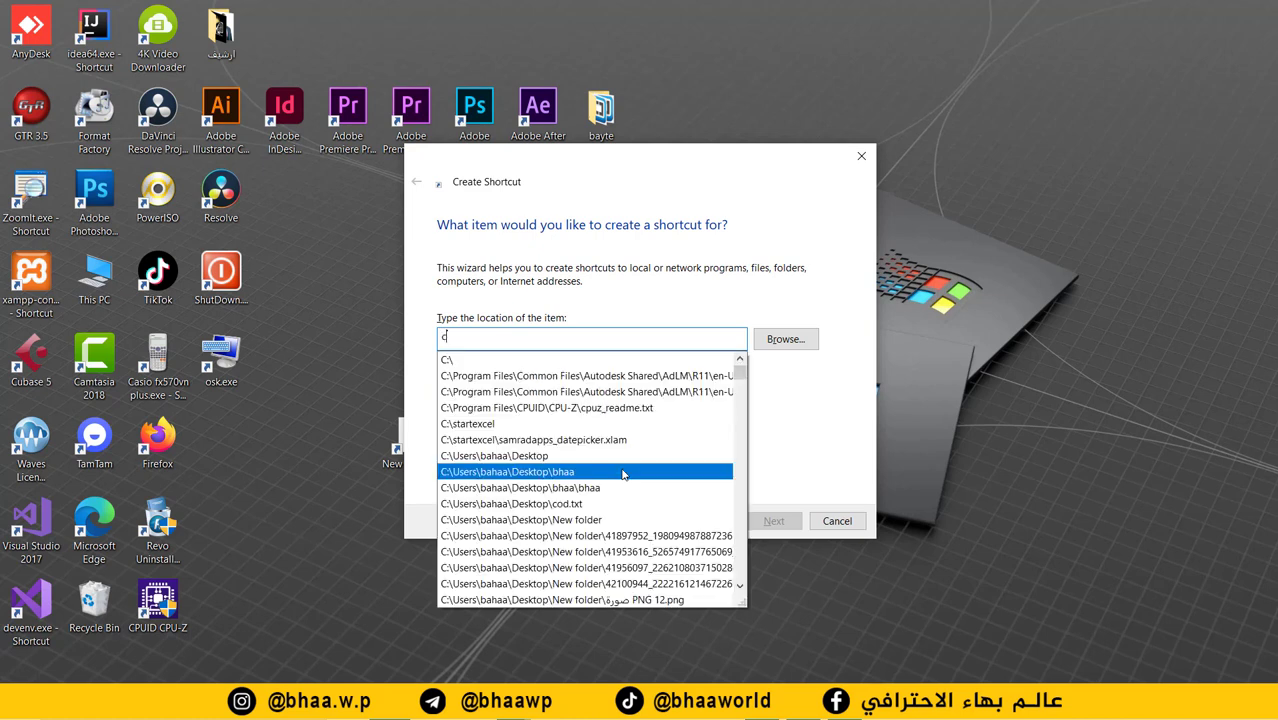
pyautogui.write('alc')
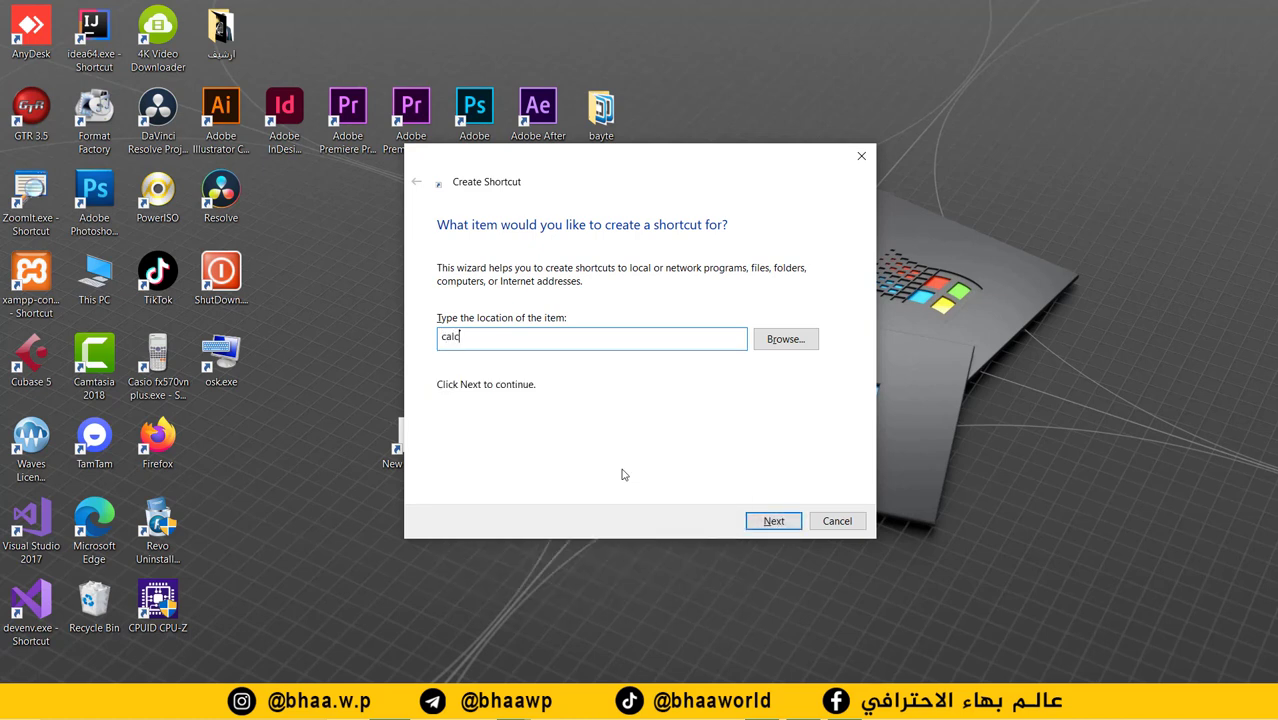
pyautogui.click(776, 521)
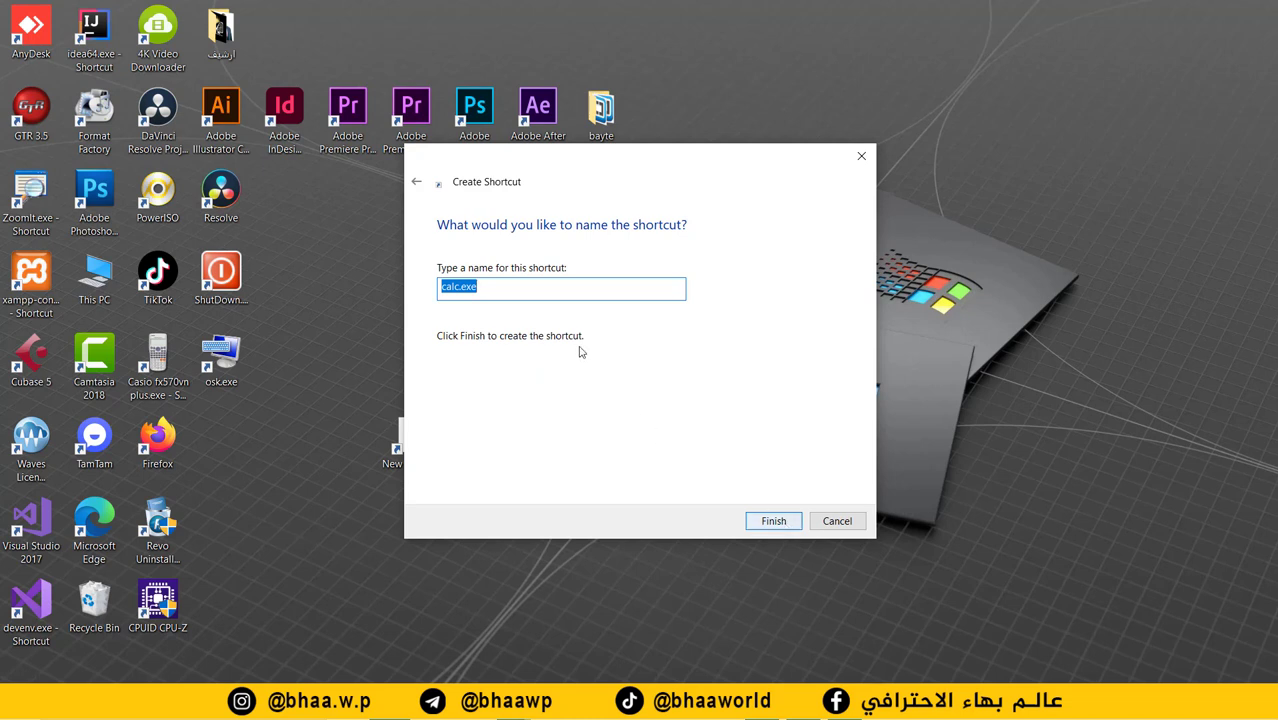
# Step: Name the calculator shortcut الة الحاسبة, finish creating it, and place it below osk.exe on the desktop
pyautogui.write('hgm hgphsfm')
pyautogui.moveTo(441, 287); pyautogui.dragTo(503, 287)
pyautogui.write('ال')
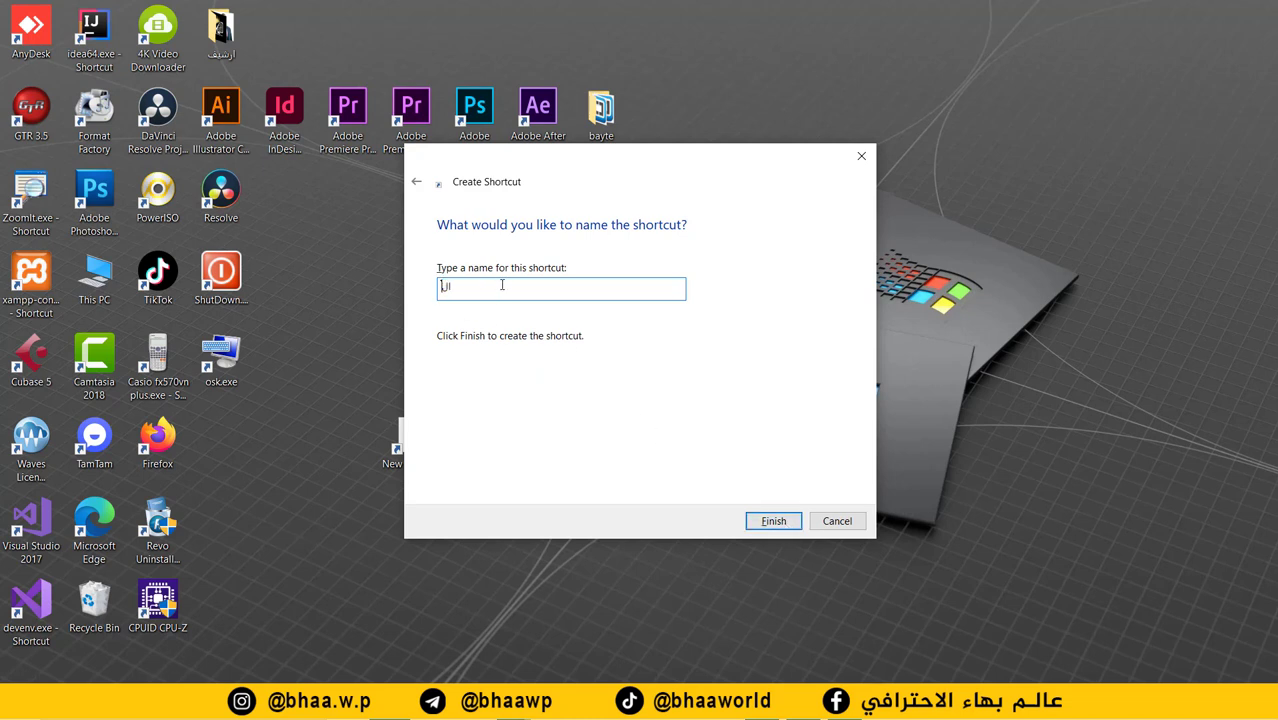
pyautogui.write('ة الحاسبة')
pyautogui.click(773, 520)
pyautogui.moveTo(434, 431); pyautogui.dragTo(240, 440)
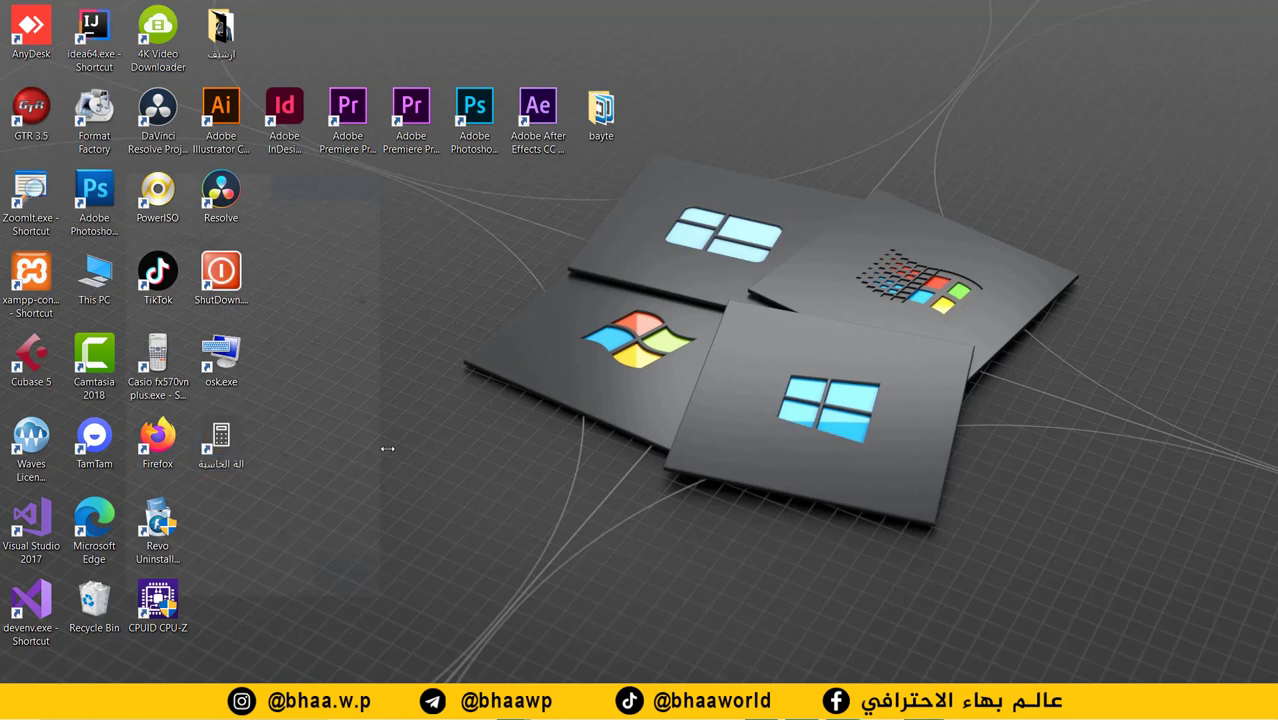
# Step: Test the الة الحاسبة shortcut by calculating 2 + 3 in the Calculator, and close it
pyautogui.doubleClick(205, 462)
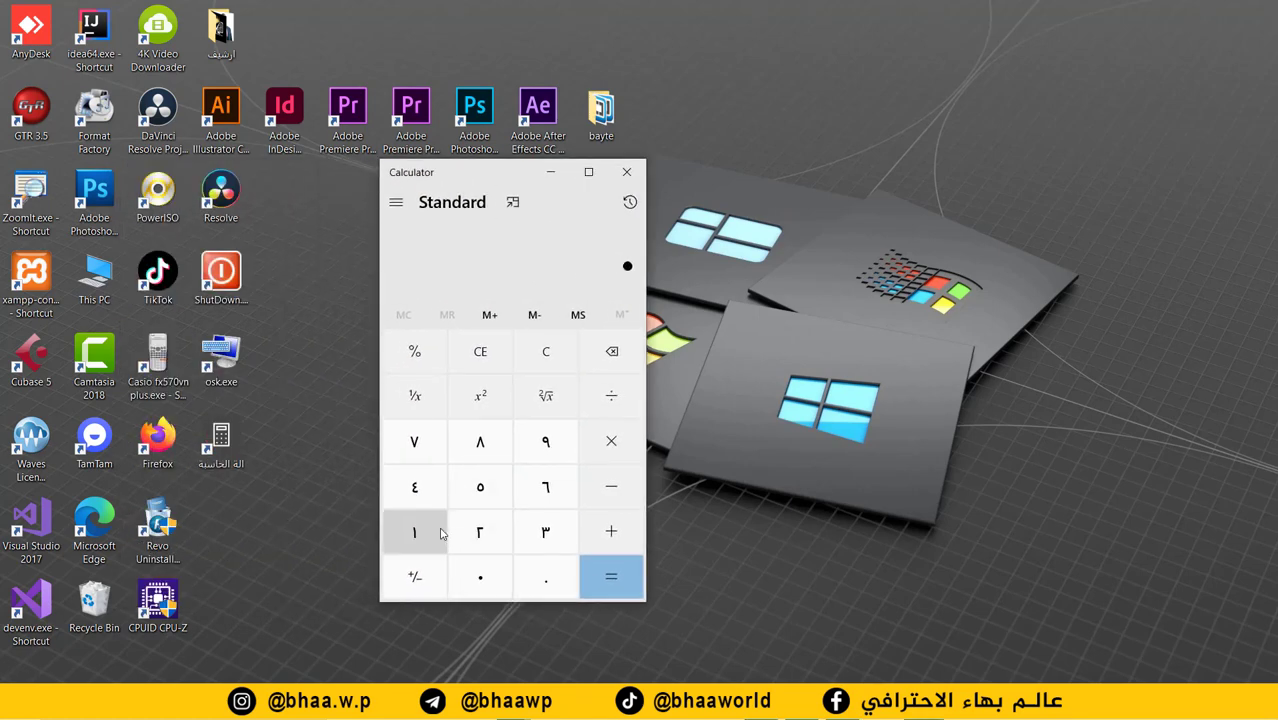
pyautogui.click(480, 531)
pyautogui.click(611, 531)
pyautogui.click(545, 531)
pyautogui.click(609, 583)
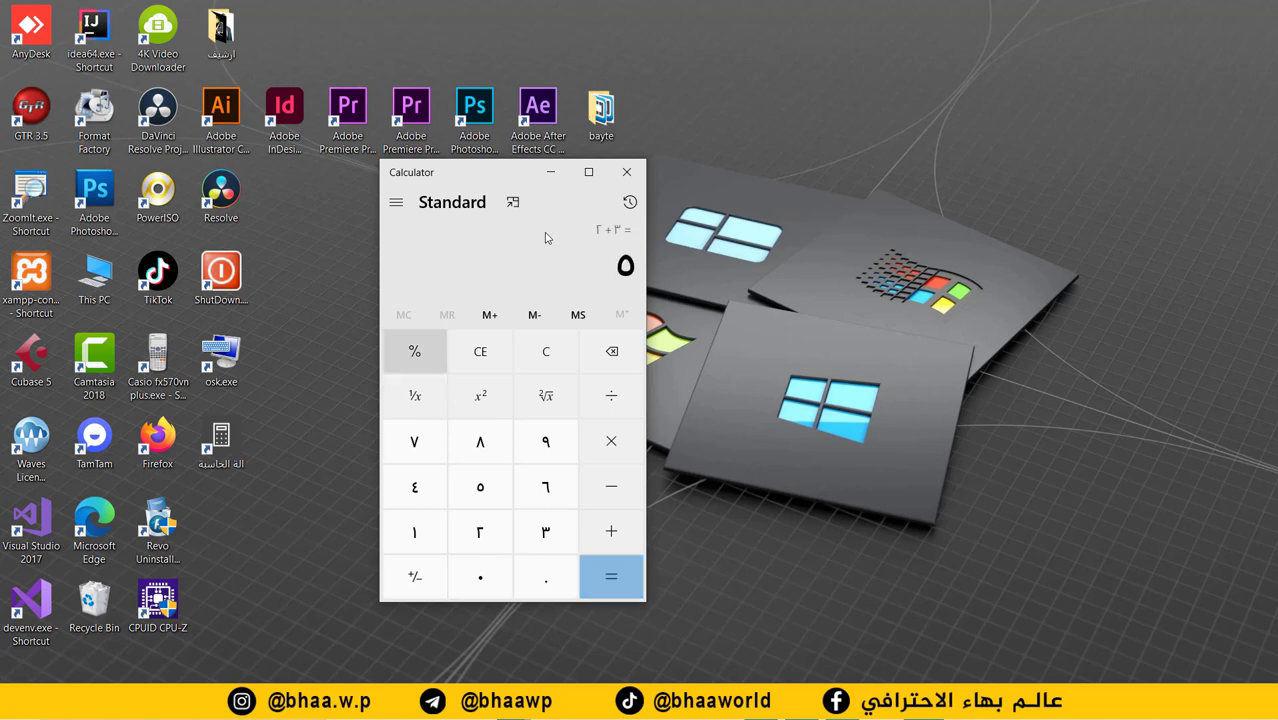
pyautogui.click(627, 172)
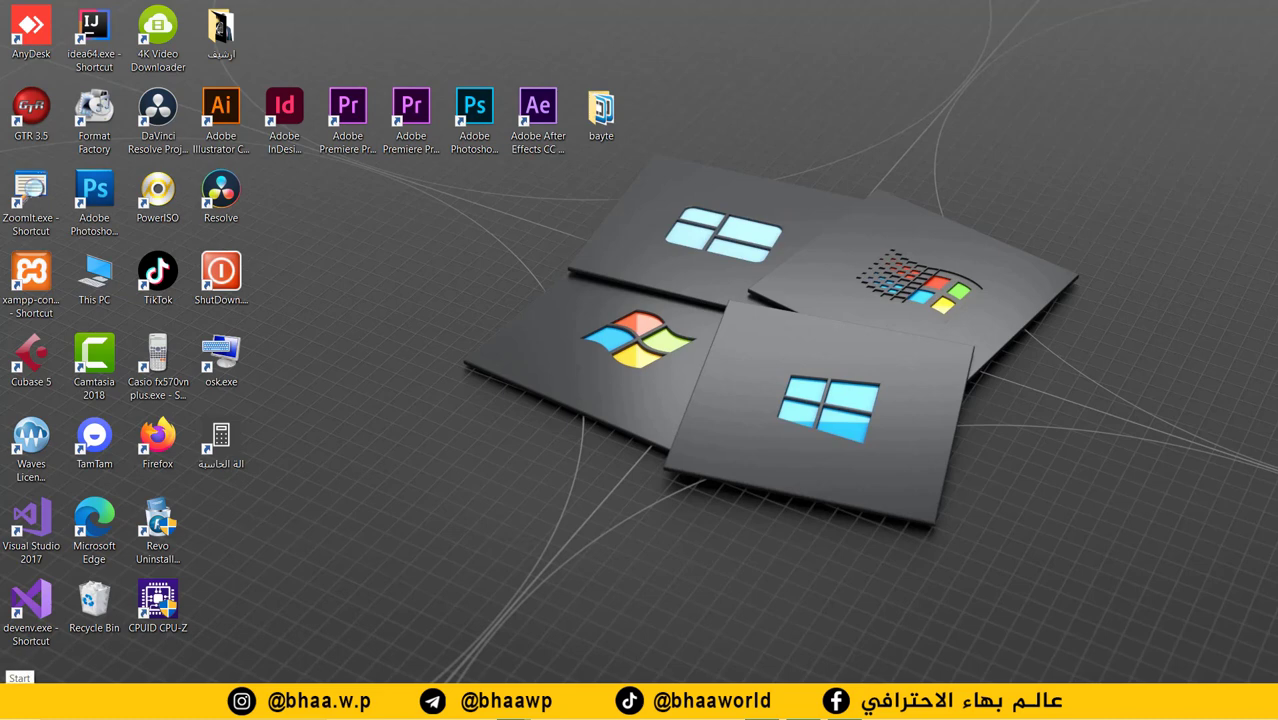
# Step: Open the Activity history page in the Privacy section of Windows Settings
pyautogui.press('super')
pyautogui.scroll(-5, 125, 600)
pyautogui.click(125, 645)
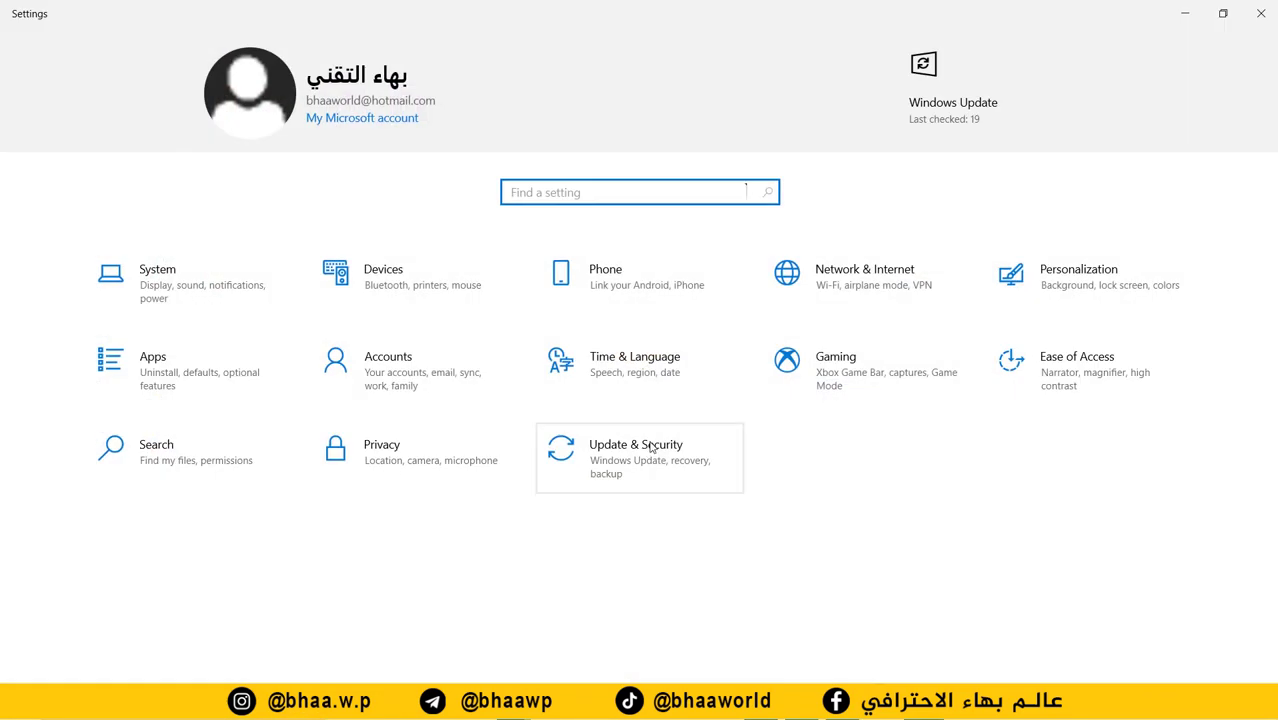
pyautogui.click(388, 463)
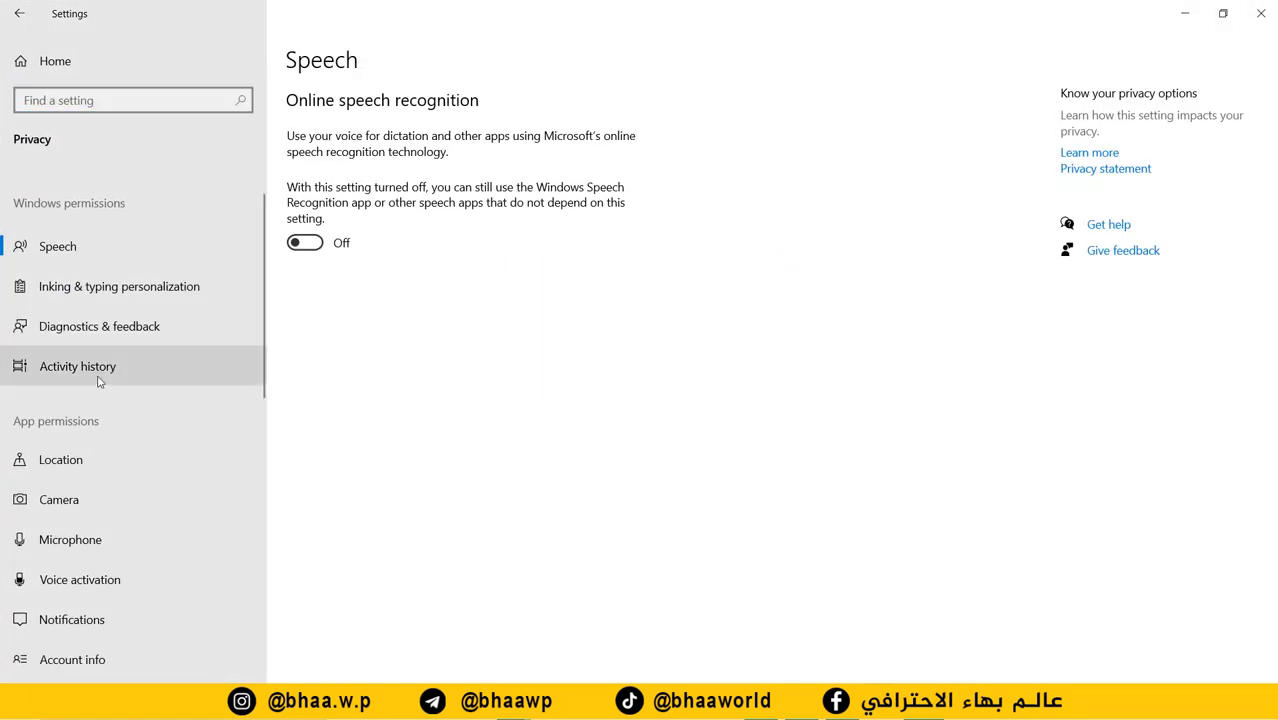
pyautogui.click(68, 378)
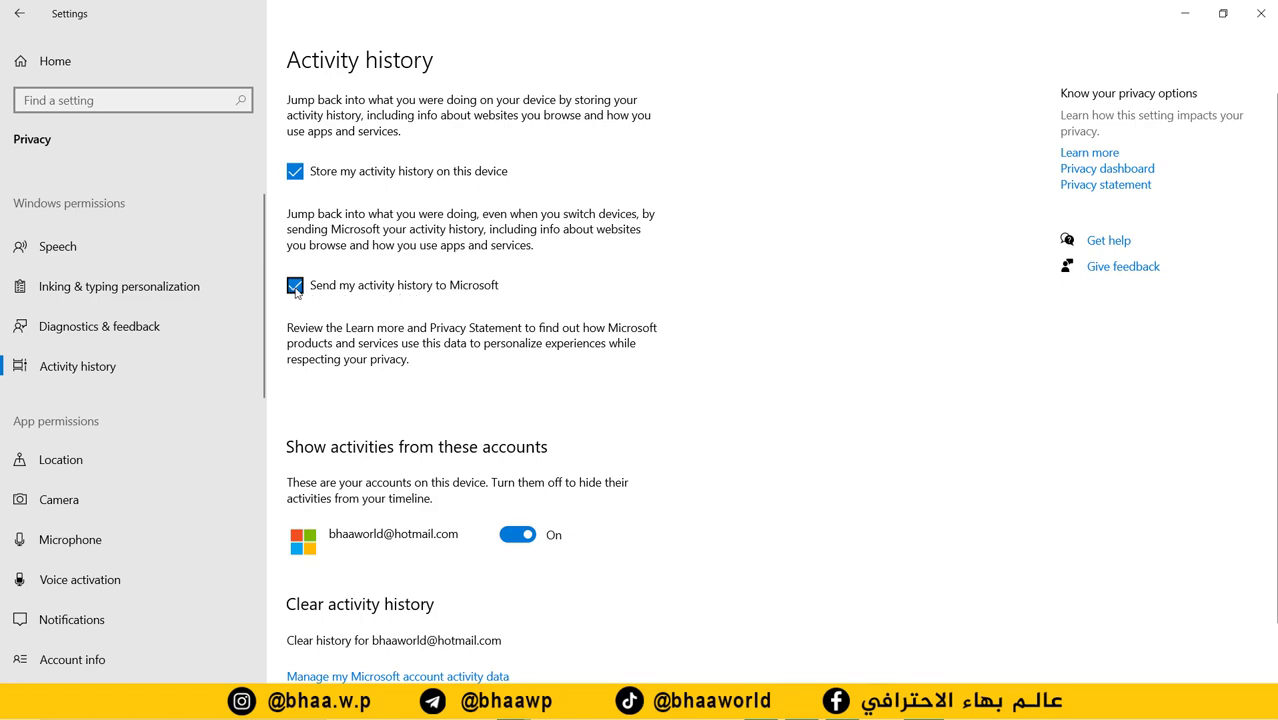
# Step: Toggle the option Send my activity history to Microsoft
pyautogui.click(295, 289)
pyautogui.click(299, 286)
pyautogui.click(297, 287)
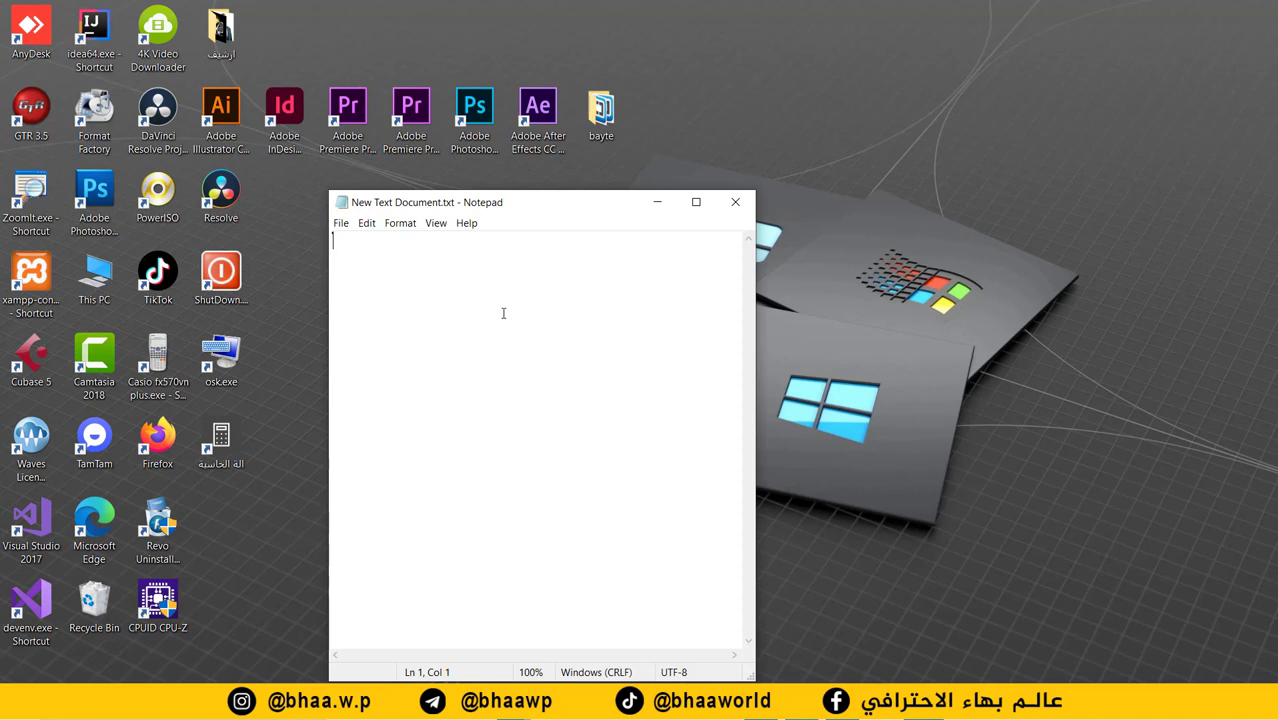
# Step: Enter bhaa on the first line and bhaa world on the second line of the new Notepad document
pyautogui.write('bhaa')
pyautogui.press('Return')
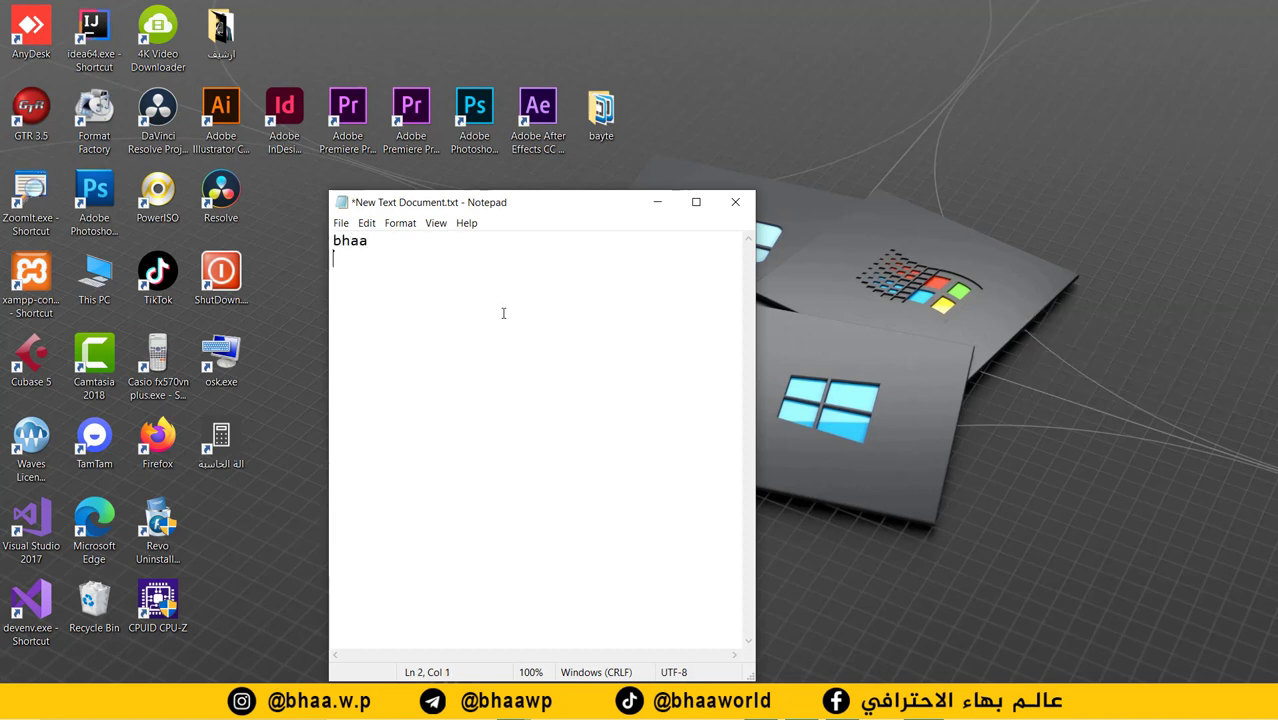
pyautogui.write('bhaa world')
# Step: Copy the first line, bhaa, and paste it on three consecutive lines starting at line 6
pyautogui.moveTo(380, 241); pyautogui.dragTo(334, 241)
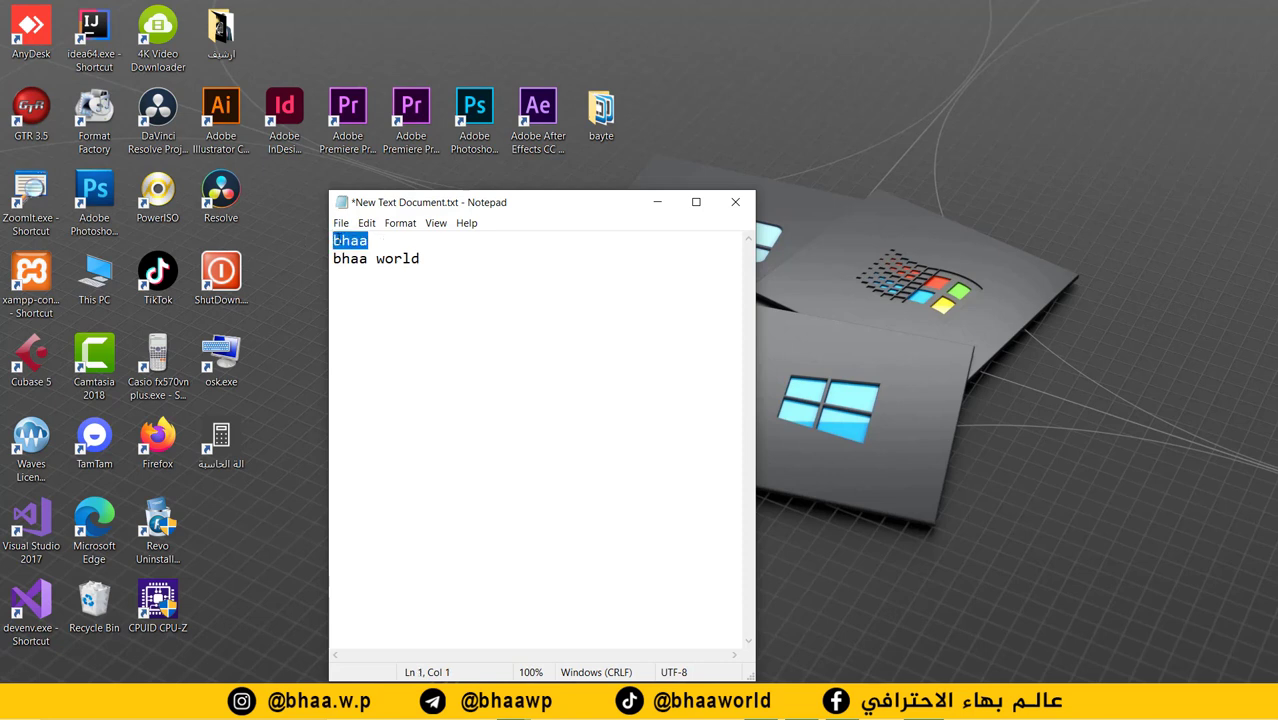
pyautogui.rightClick(337, 240)
pyautogui.click(373, 285)
pyautogui.click(437, 262)
pyautogui.press('Return')
pyautogui.press('Return')
pyautogui.press('Return')
pyautogui.press('Return')
pyautogui.hotkey('ctrl', 'v')
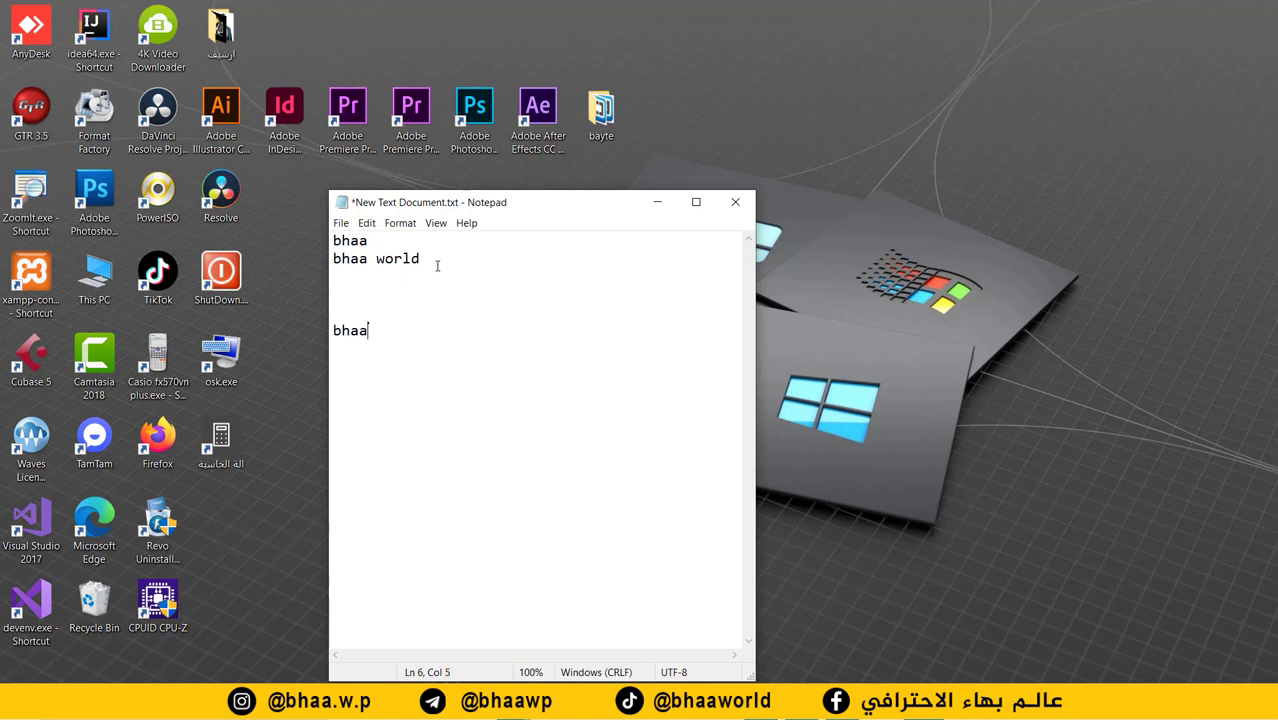
pyautogui.press('Return')
pyautogui.hotkey('ctrl', 'v')
pyautogui.press('Return')
pyautogui.hotkey('ctrl', 'v')
# Step: Copy the second line, bhaa world, and paste it on three consecutive lines starting at line 10
pyautogui.moveTo(428, 258); pyautogui.dragTo(243, 258)
pyautogui.rightClick(390, 263)
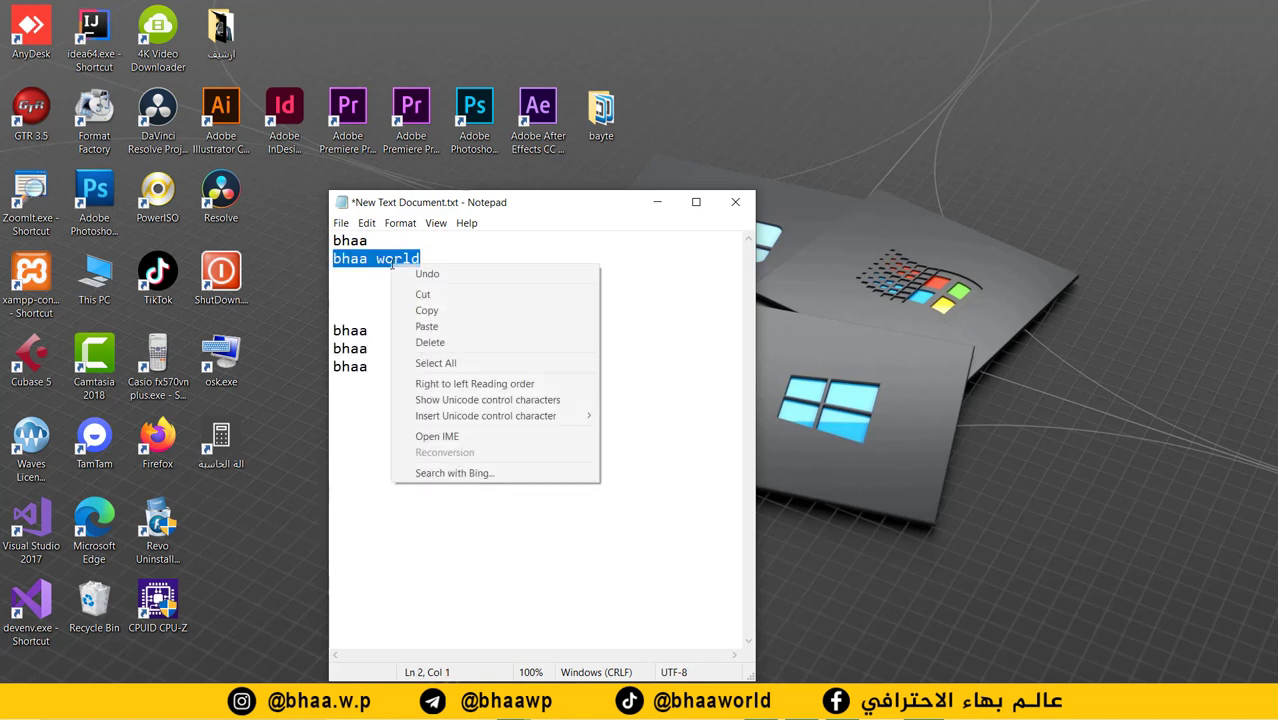
pyautogui.click(427, 311)
pyautogui.click(376, 364)
pyautogui.press('Return')
pyautogui.press('Return')
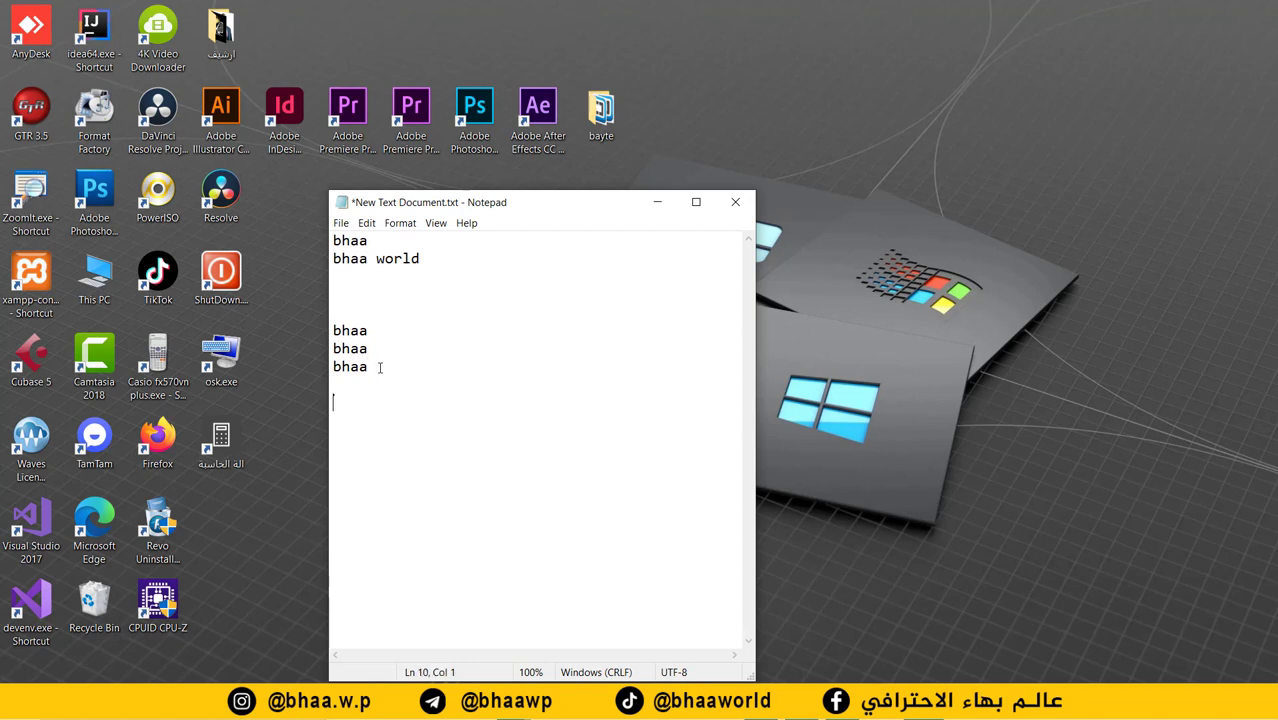
pyautogui.hotkey('ctrl', 'v')
pyautogui.press('Return')
pyautogui.hotkey('ctrl', 'v')
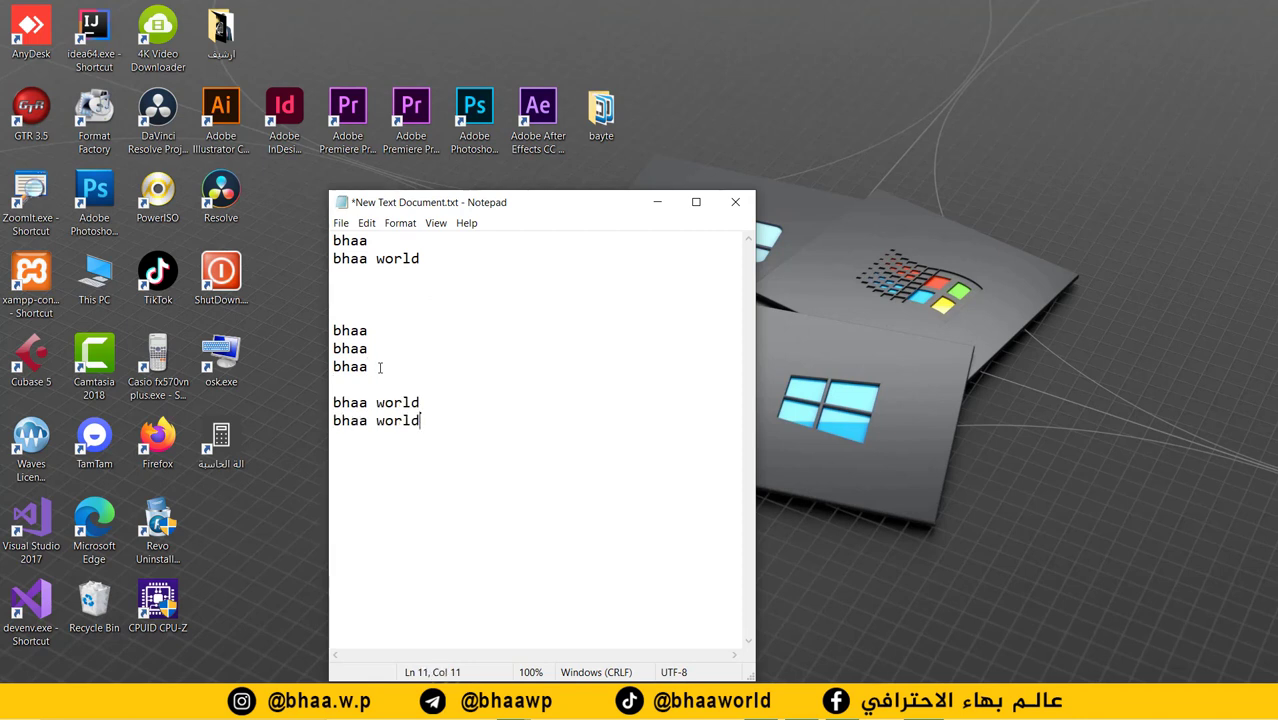
pyautogui.press('Return')
pyautogui.hotkey('ctrl', 'v')
# Step: Turn Clipboard history off and back on in the Windows system settings, and minimize the Settings window
pyautogui.click(20, 700)
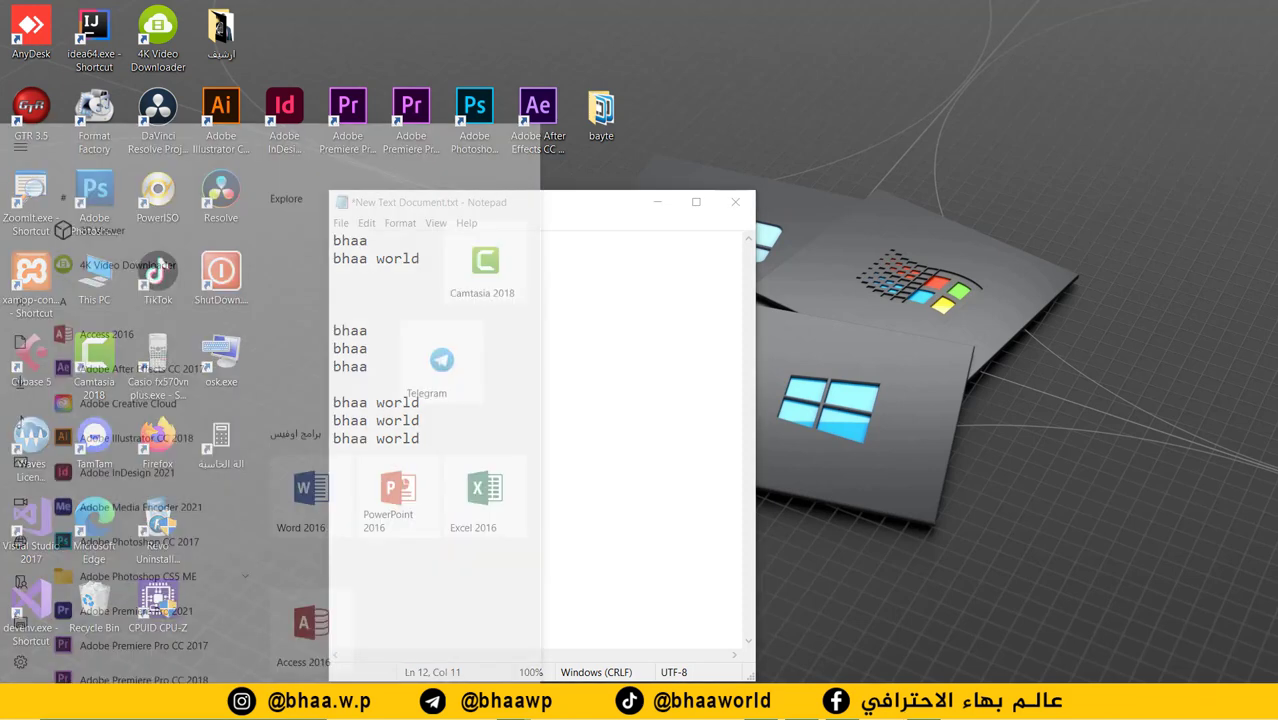
pyautogui.moveTo(20, 628)
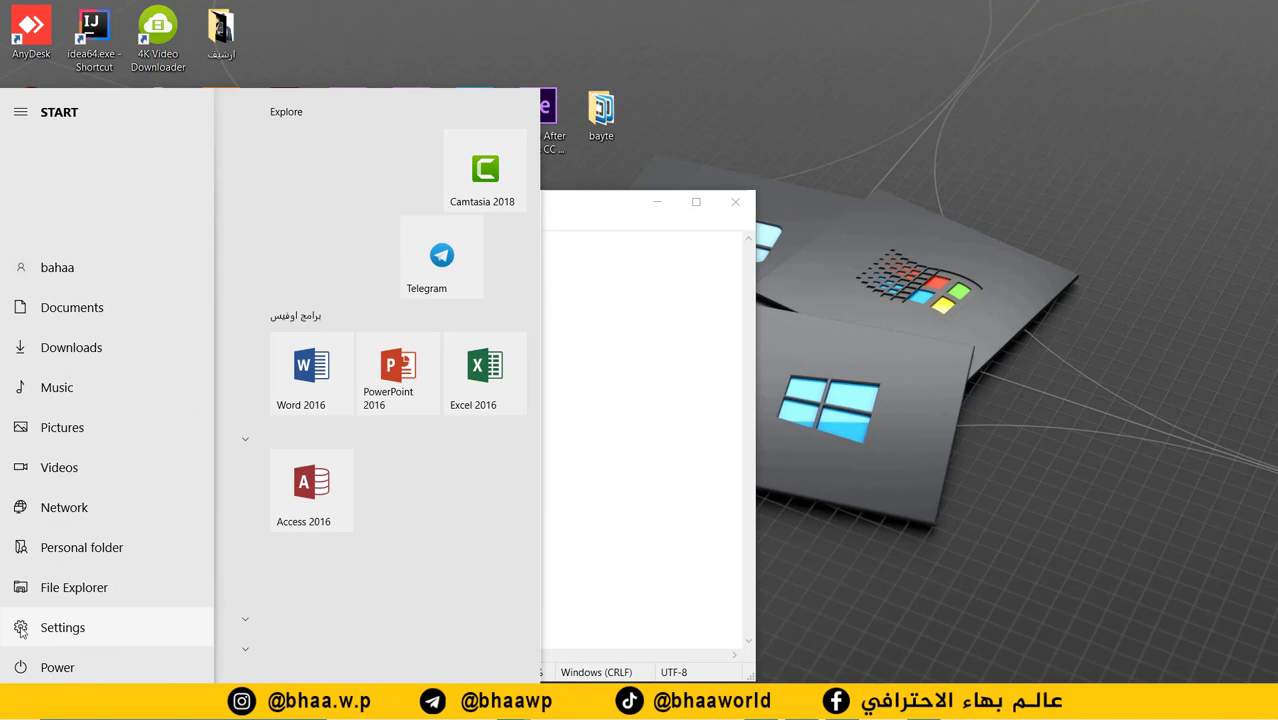
pyautogui.click(20, 628)
pyautogui.click(177, 284)
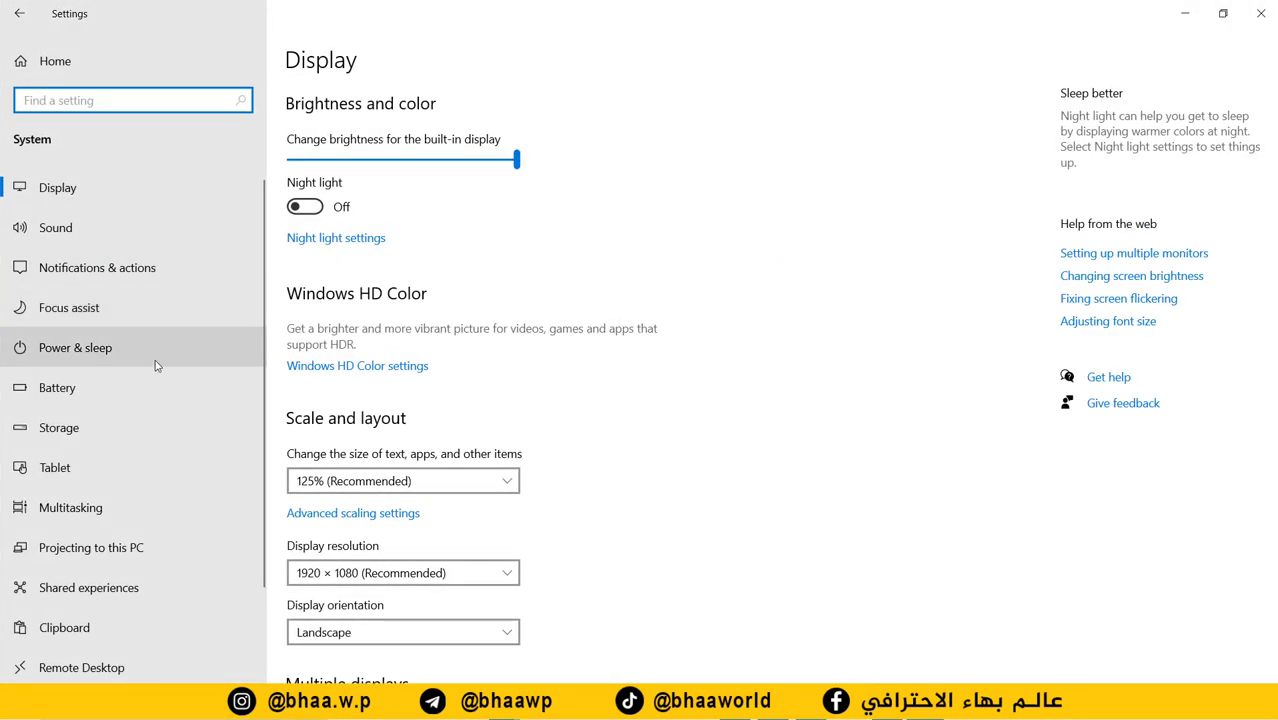
pyautogui.click(63, 637)
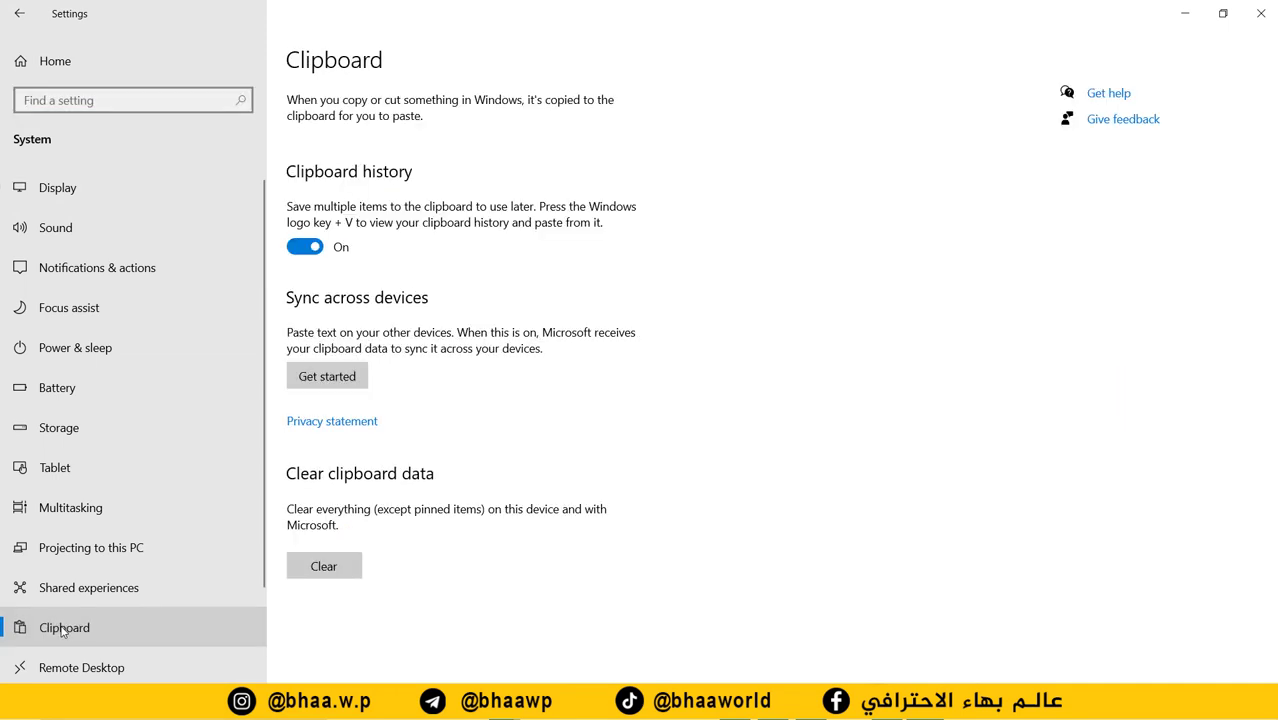
pyautogui.click(305, 247)
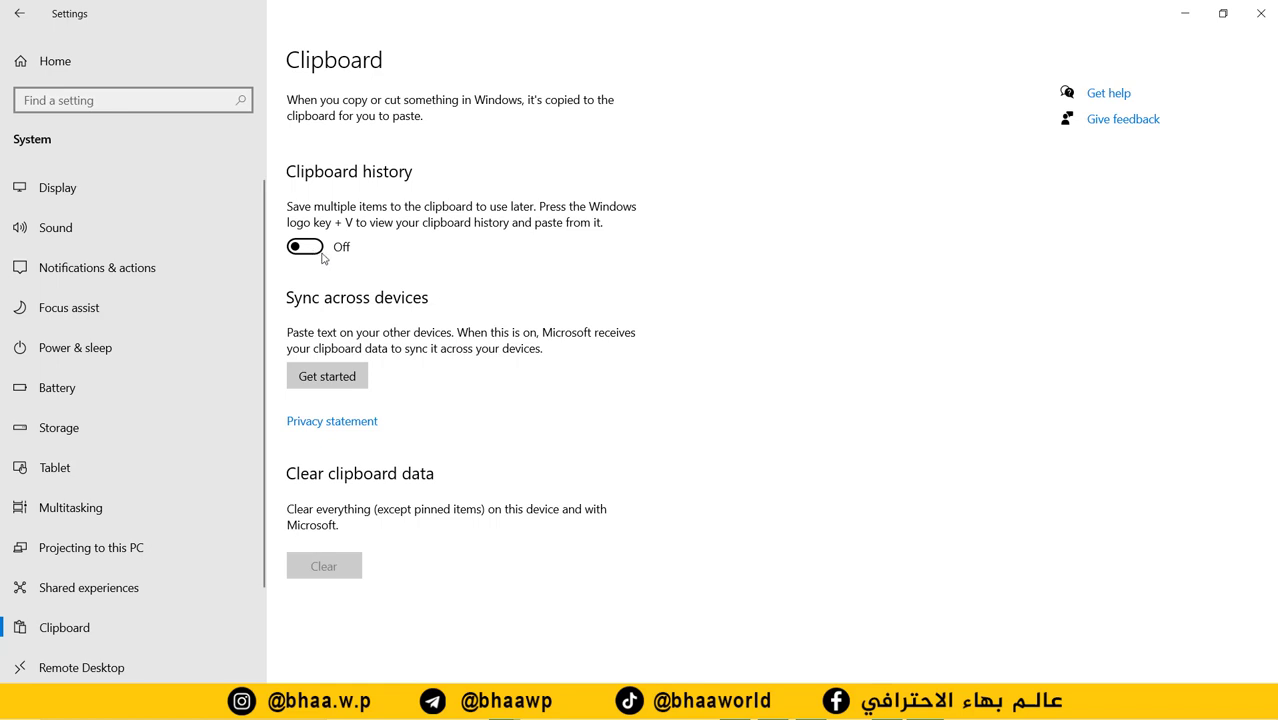
pyautogui.click(315, 250)
pyautogui.click(1184, 13)
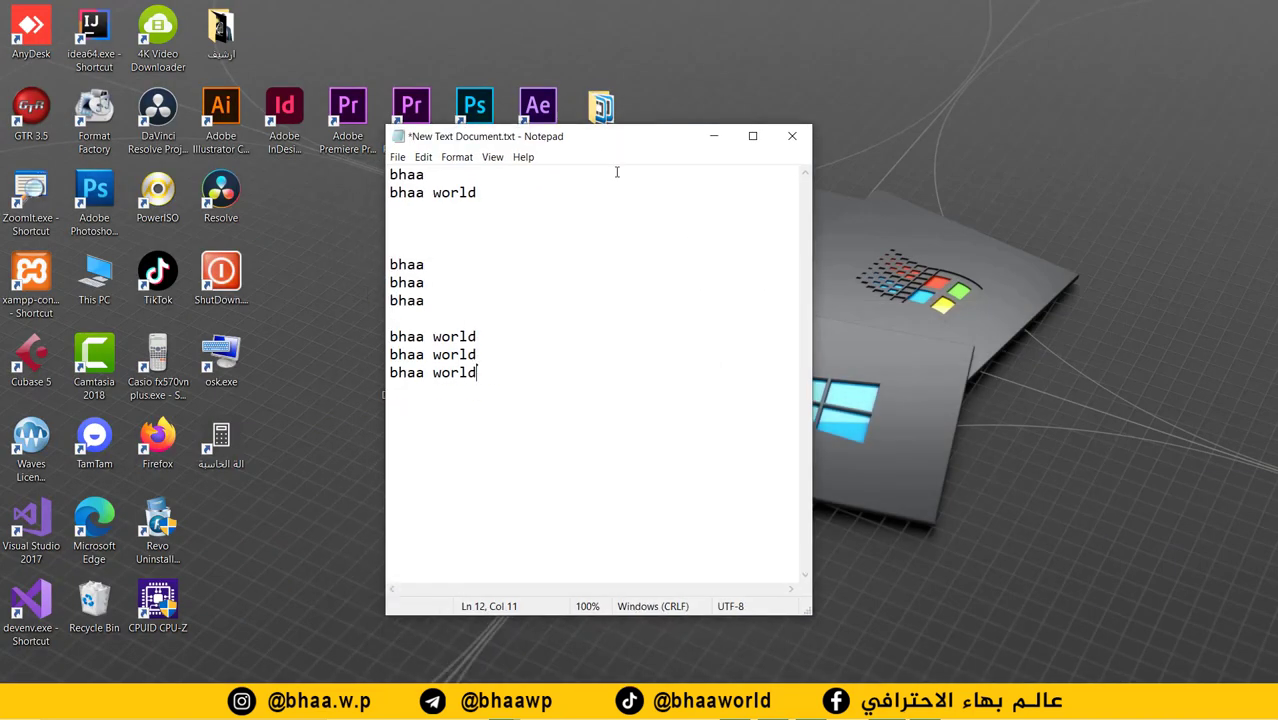
# Step: Check the clipboard history, and copy the first line, bhaa, and the second line, bhaa world, as separate clipboard items
pyautogui.press('super+v')
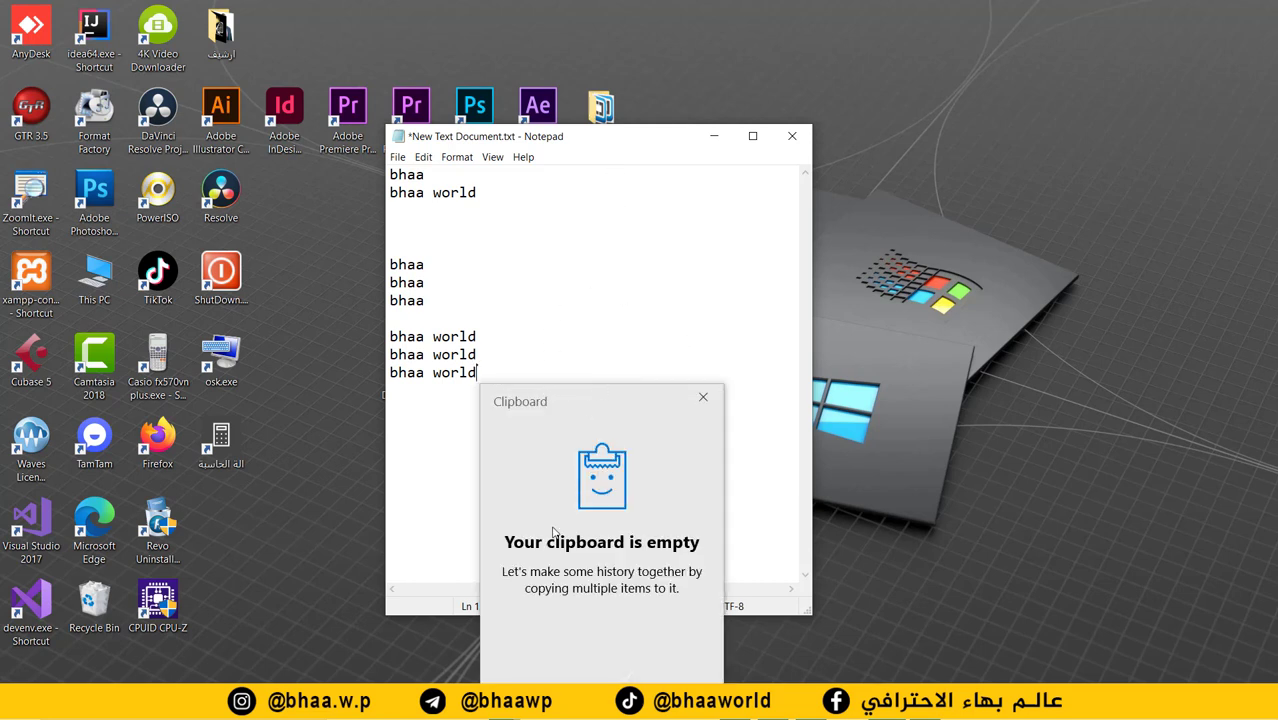
pyautogui.click(705, 400)
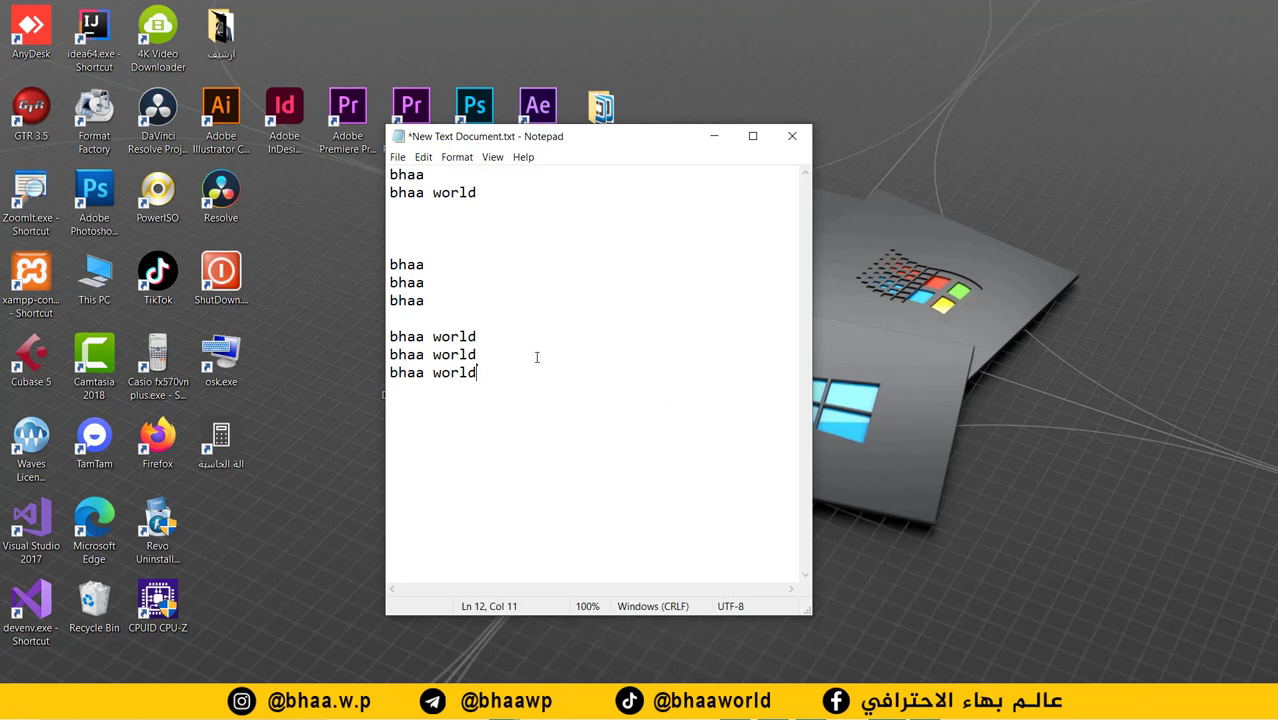
pyautogui.moveTo(441, 174); pyautogui.dragTo(366, 176)
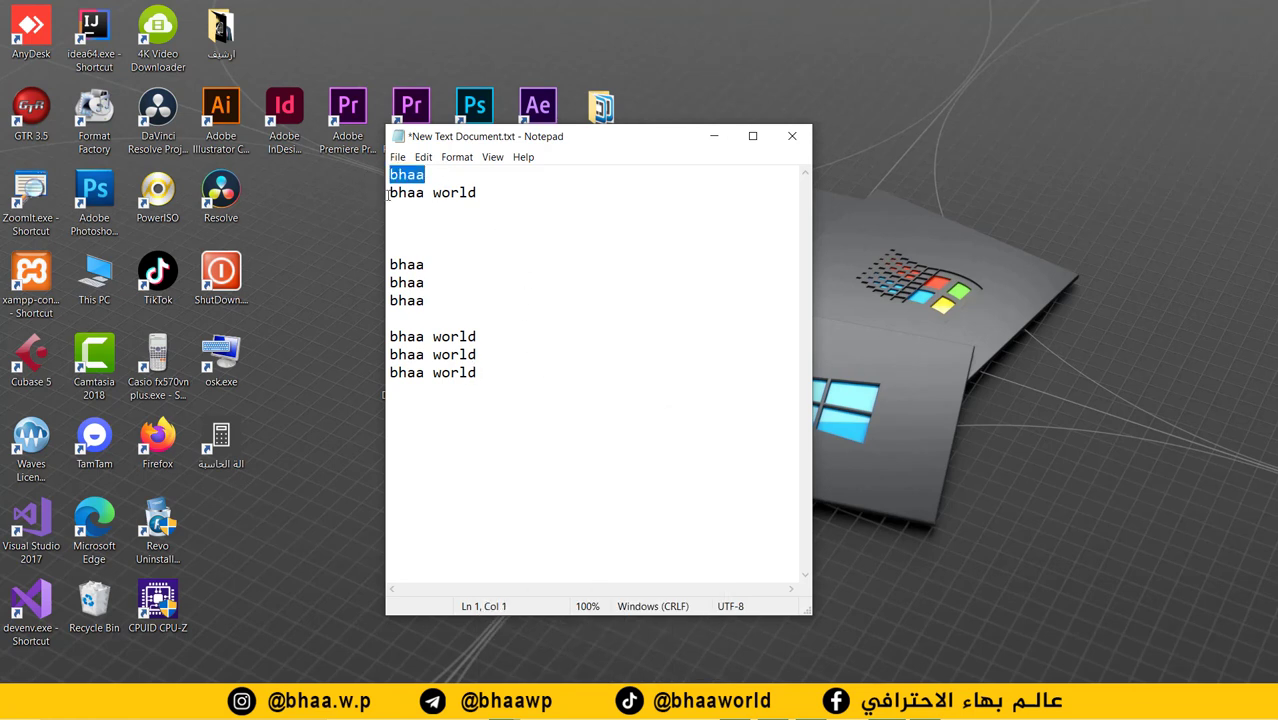
pyautogui.click(503, 193)
pyautogui.hotkey('shift', 'Home')
pyautogui.press('super+c')
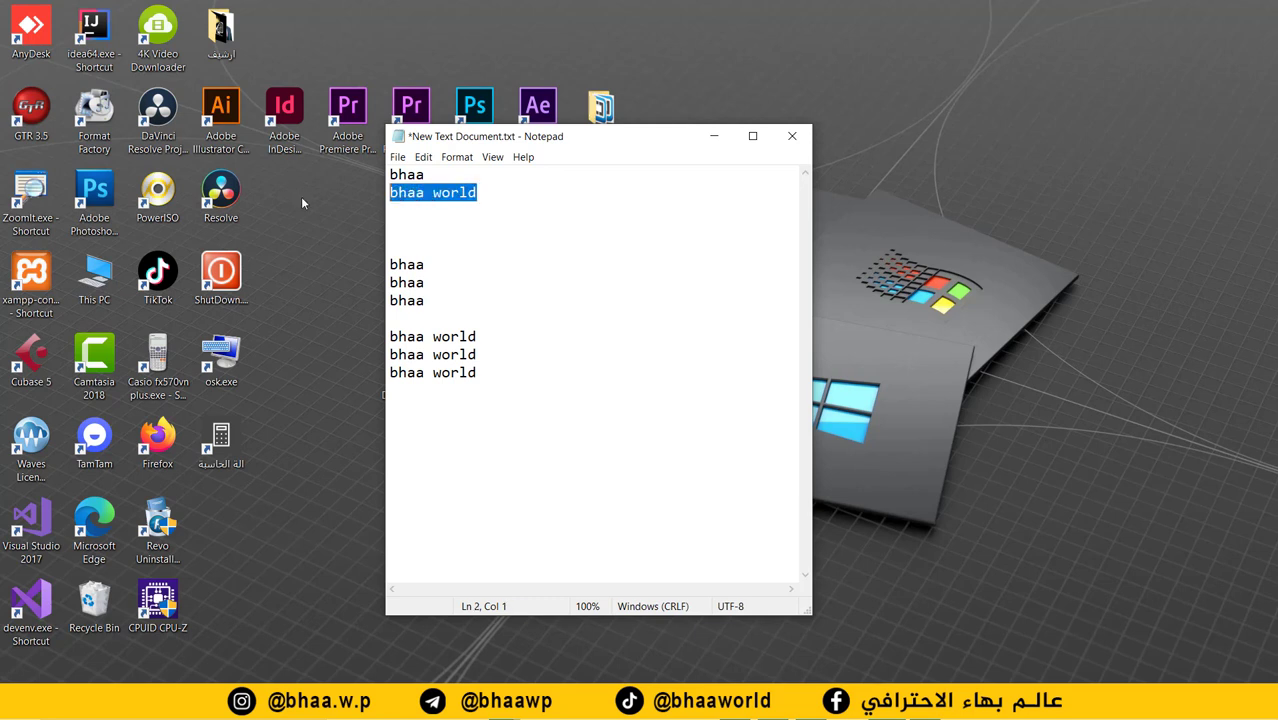
# Step: Paste bhaa world on line 15 and bhaa on line 16 from the clipboard history
pyautogui.hotkey('ctrl', 'End')
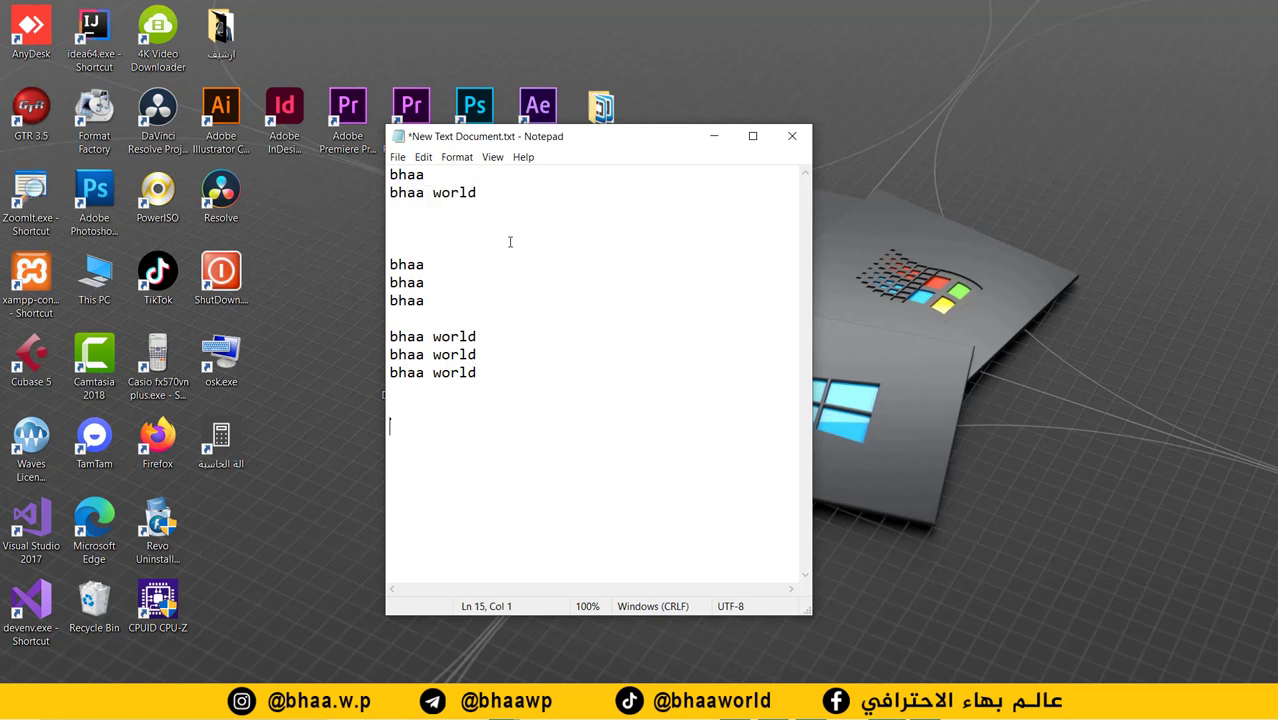
pyautogui.press('super+v')
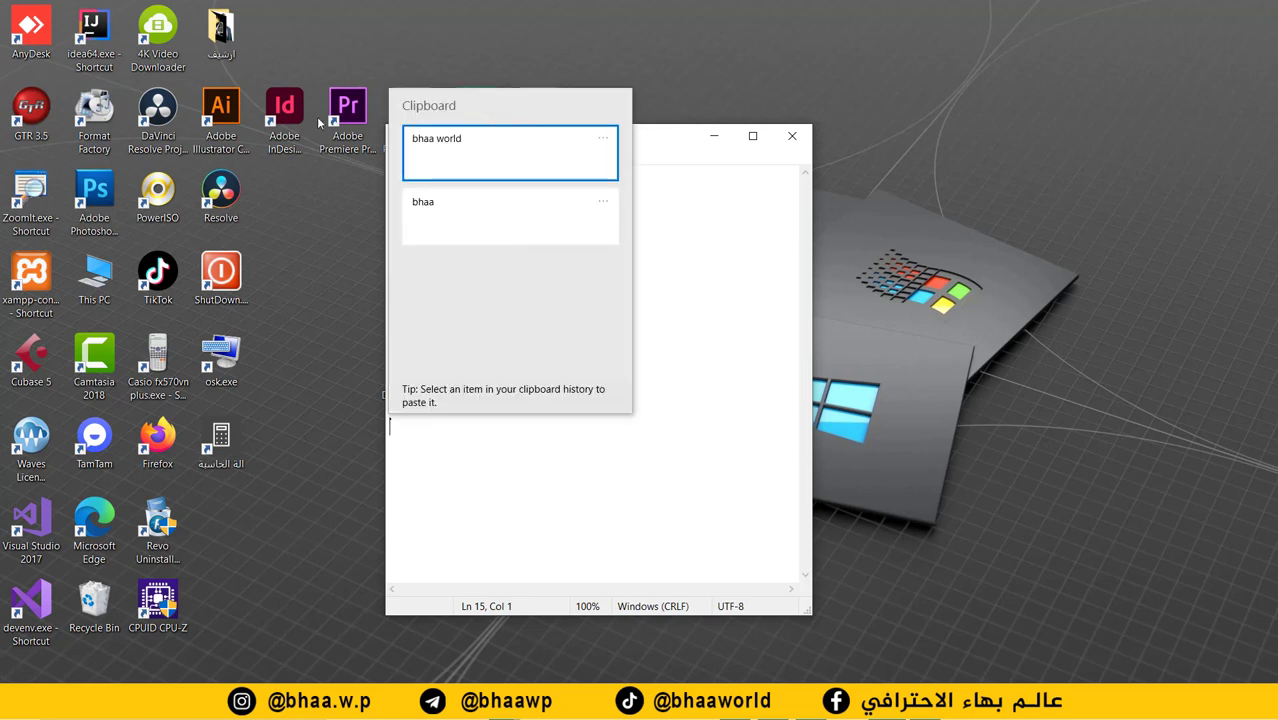
pyautogui.click(445, 147)
pyautogui.press('Return')
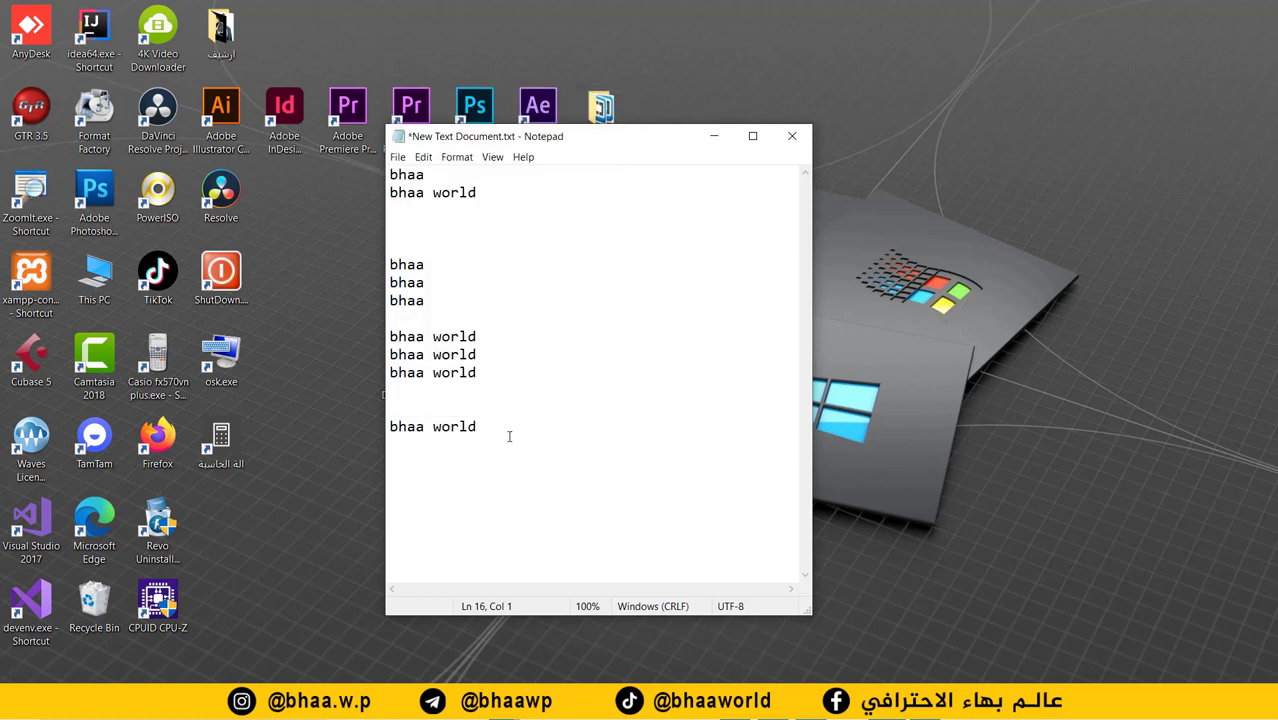
pyautogui.press('super+v')
pyautogui.click(436, 238)
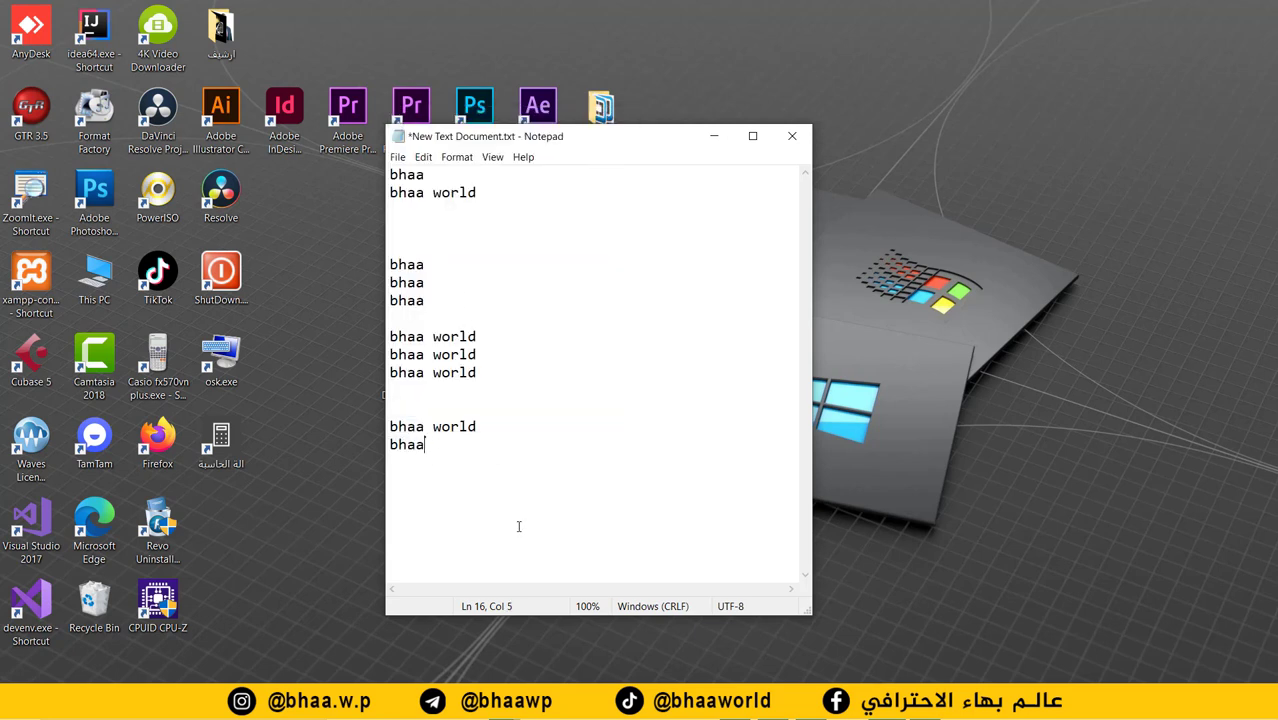